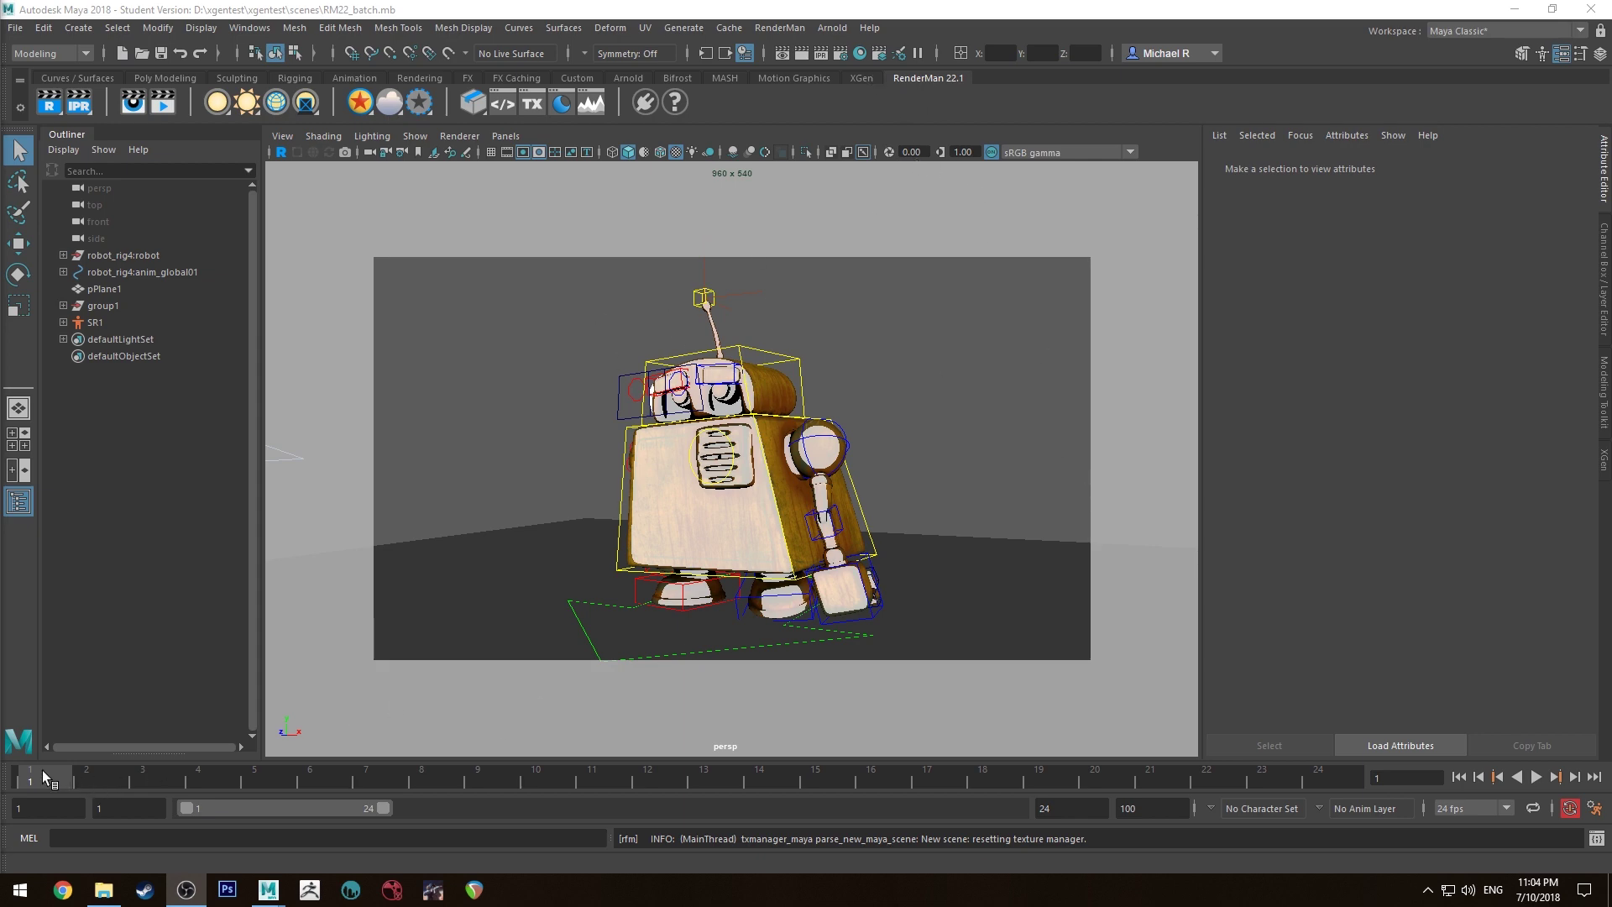
key(alt+v)
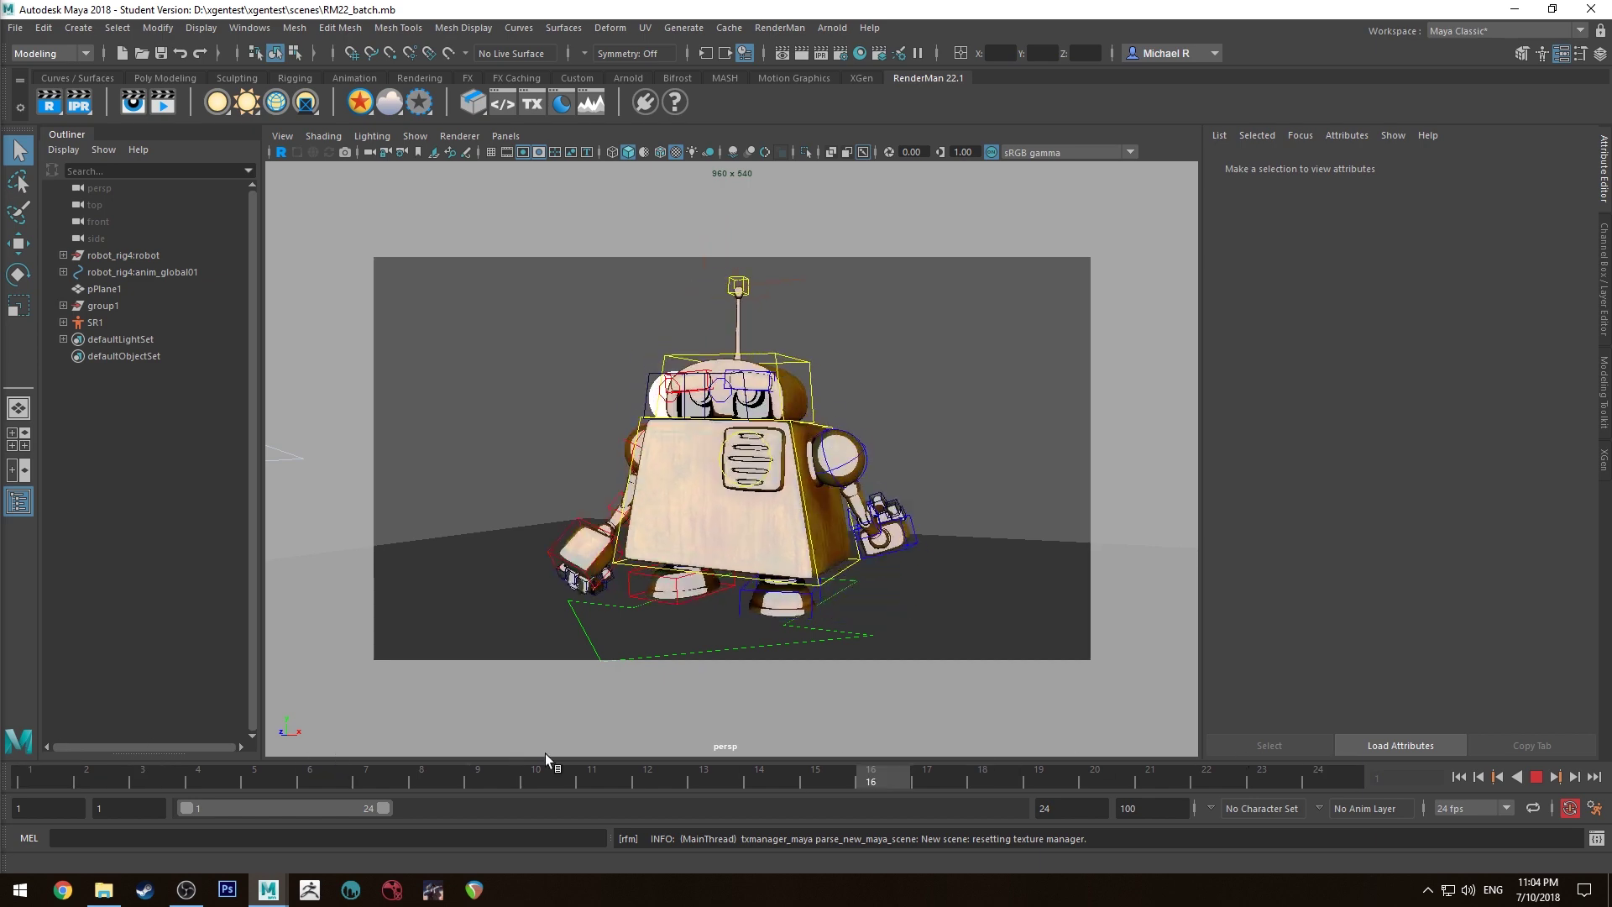
key(alt+v)
key(alt+v)
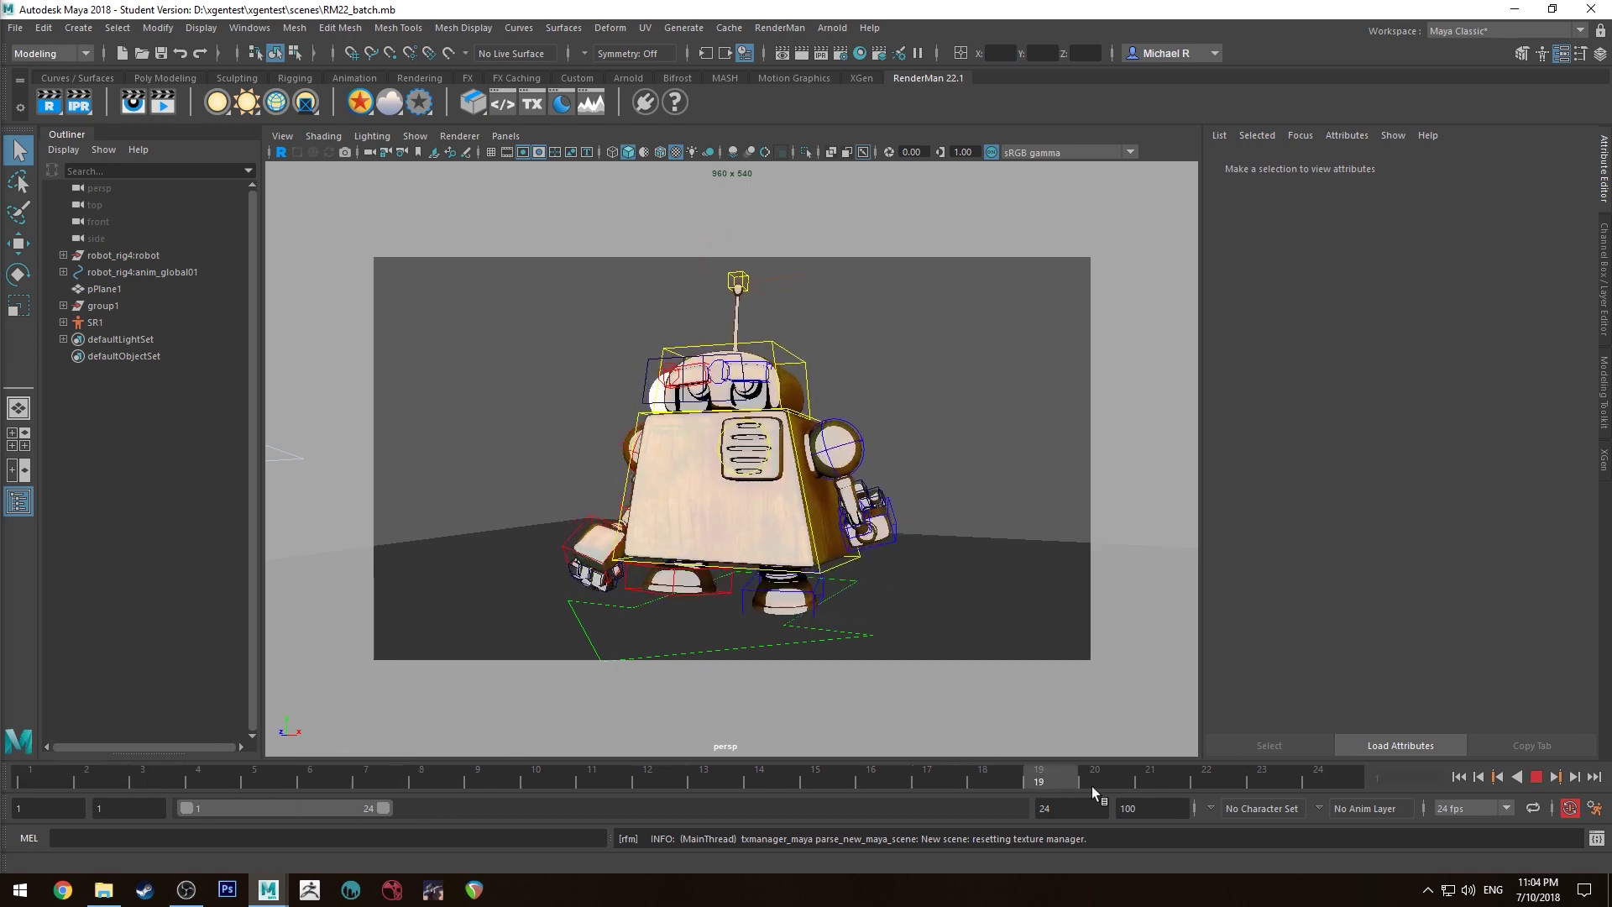
click(74, 778)
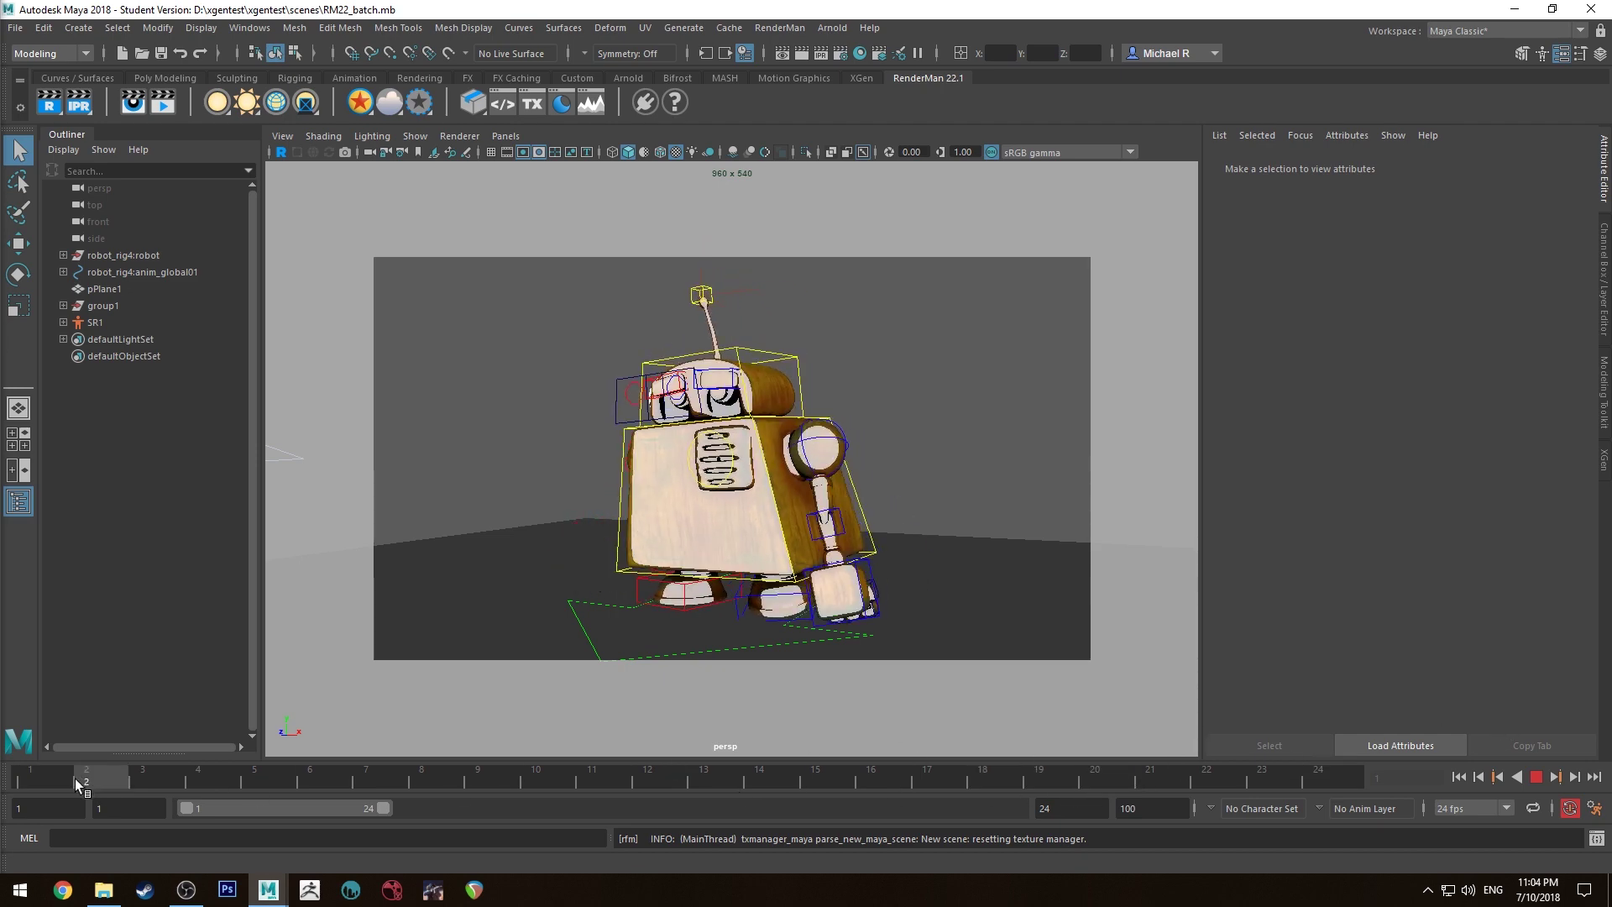
Open Render Settings and show the beauty display in RenderMan > AOVs
click(842, 54)
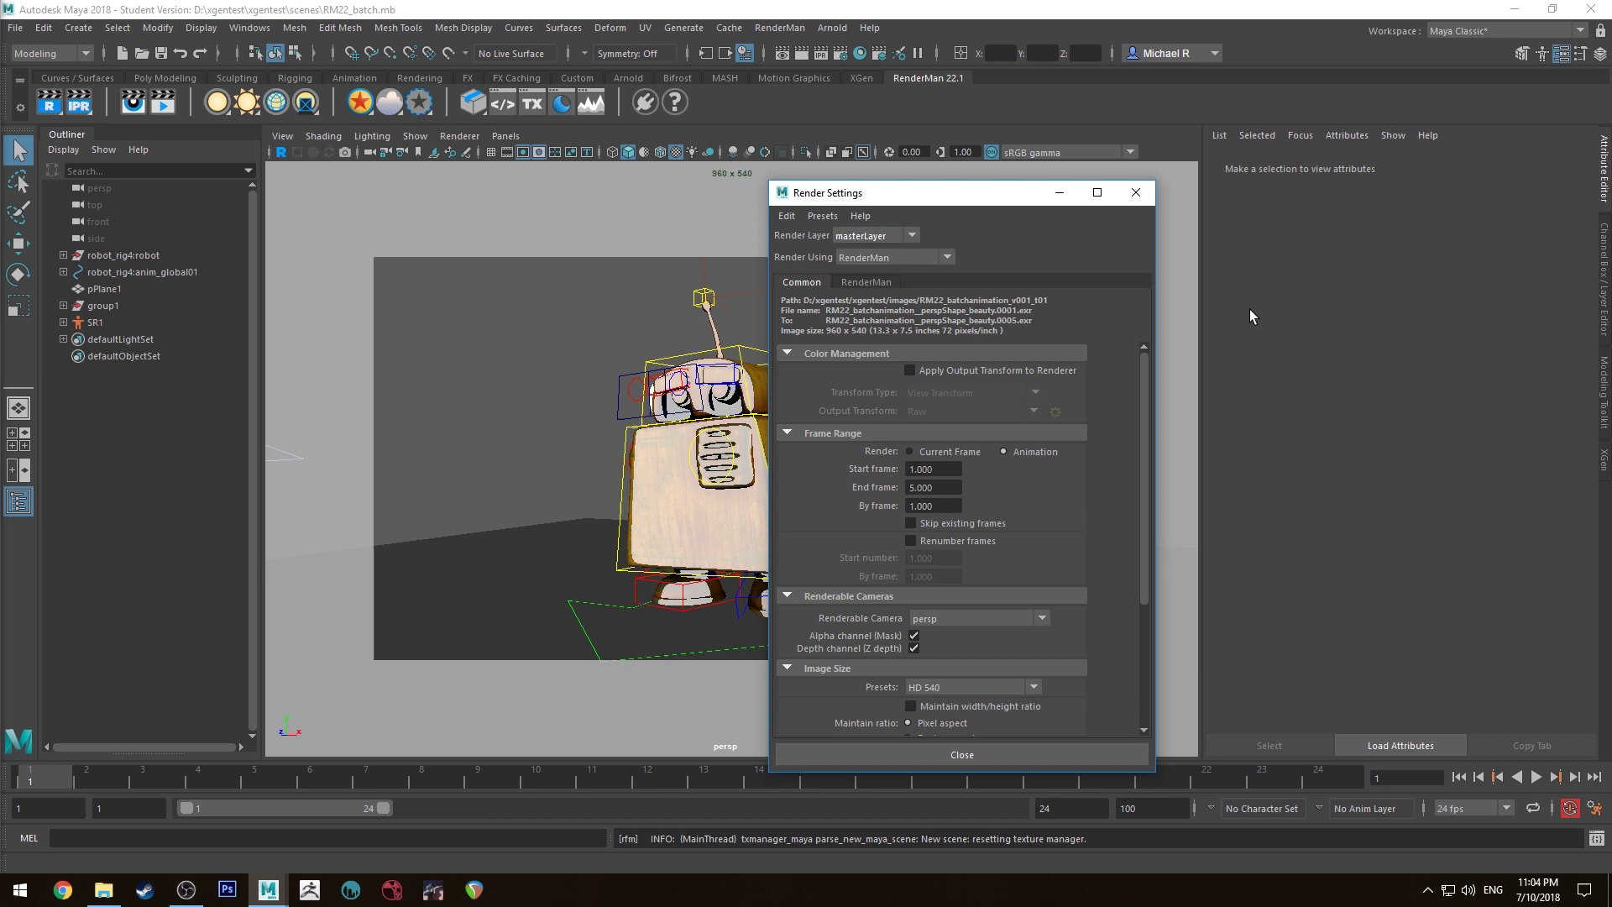
drag(923, 193, 810, 150)
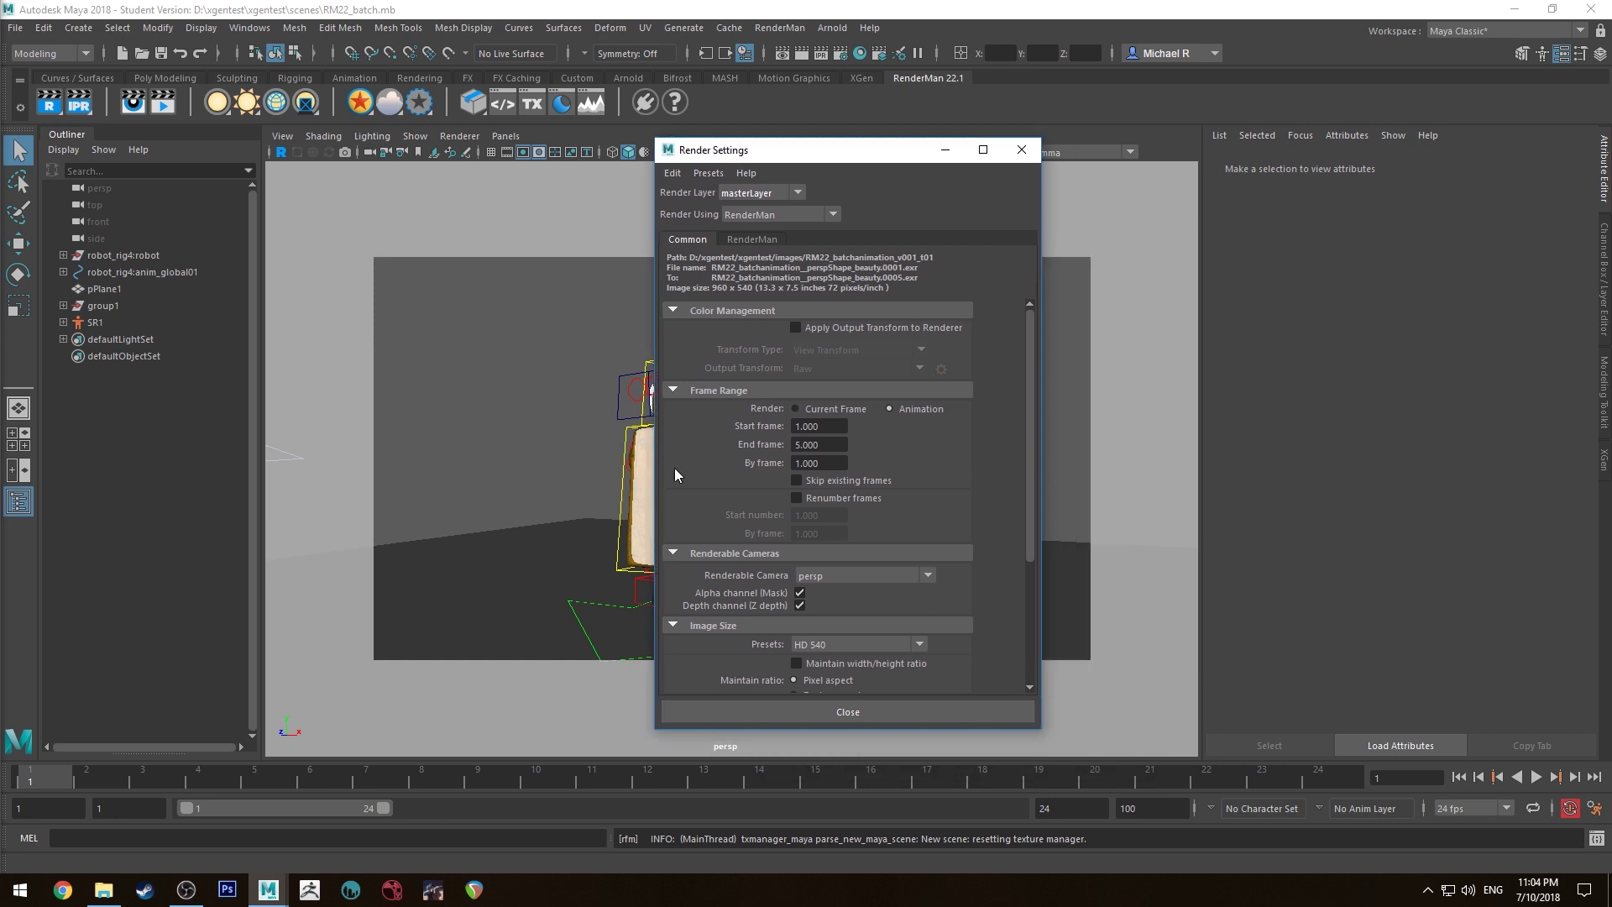
click(750, 237)
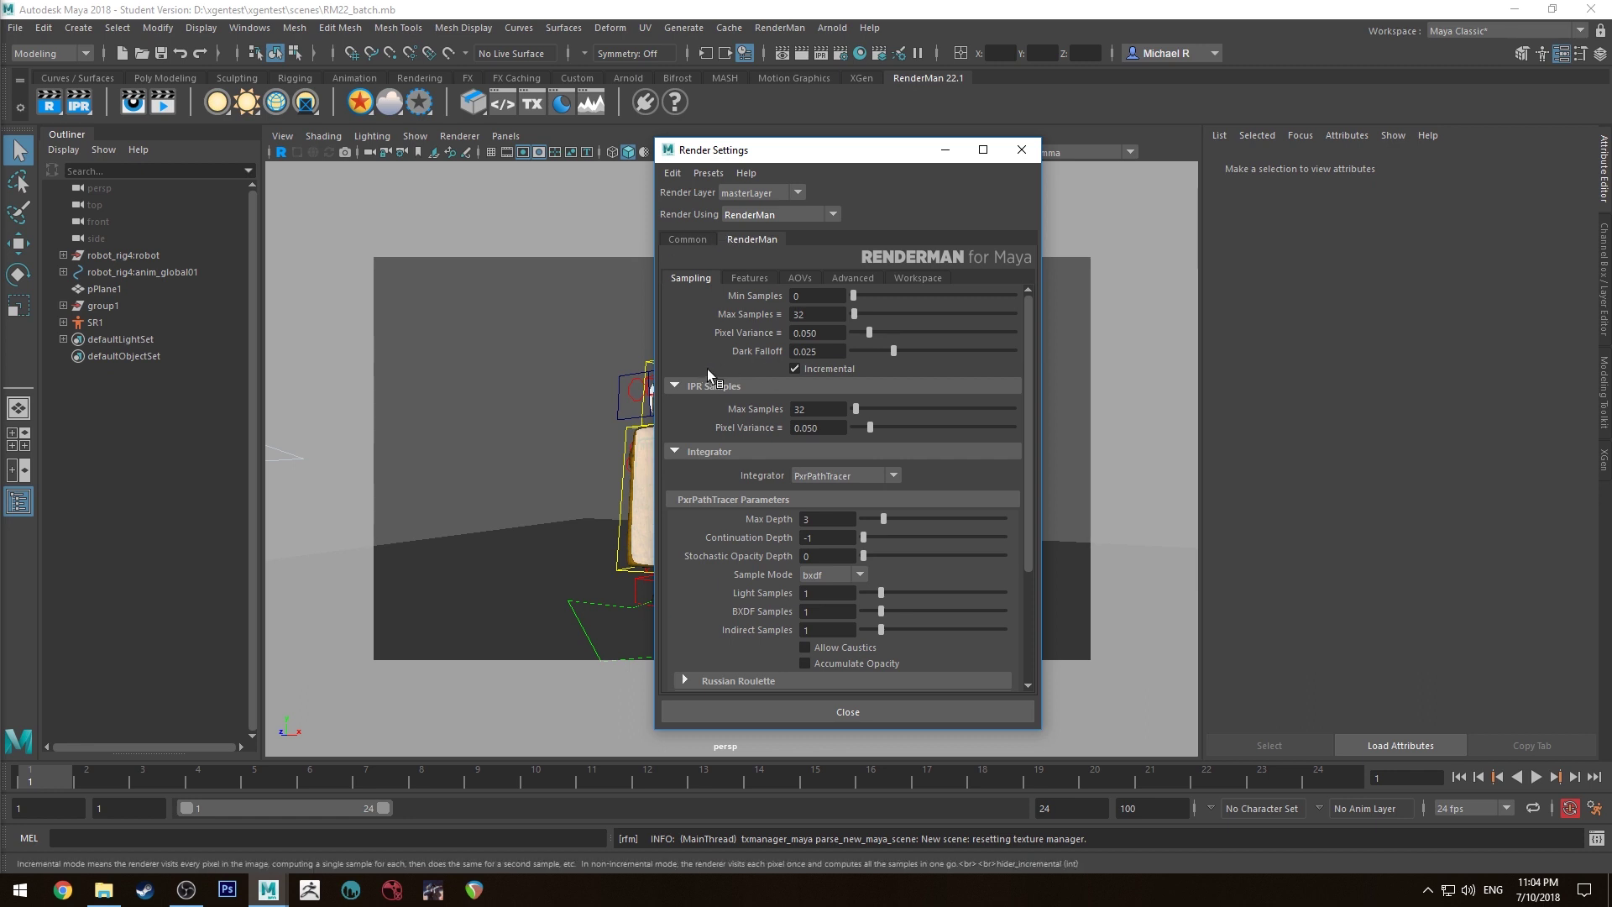
click(800, 279)
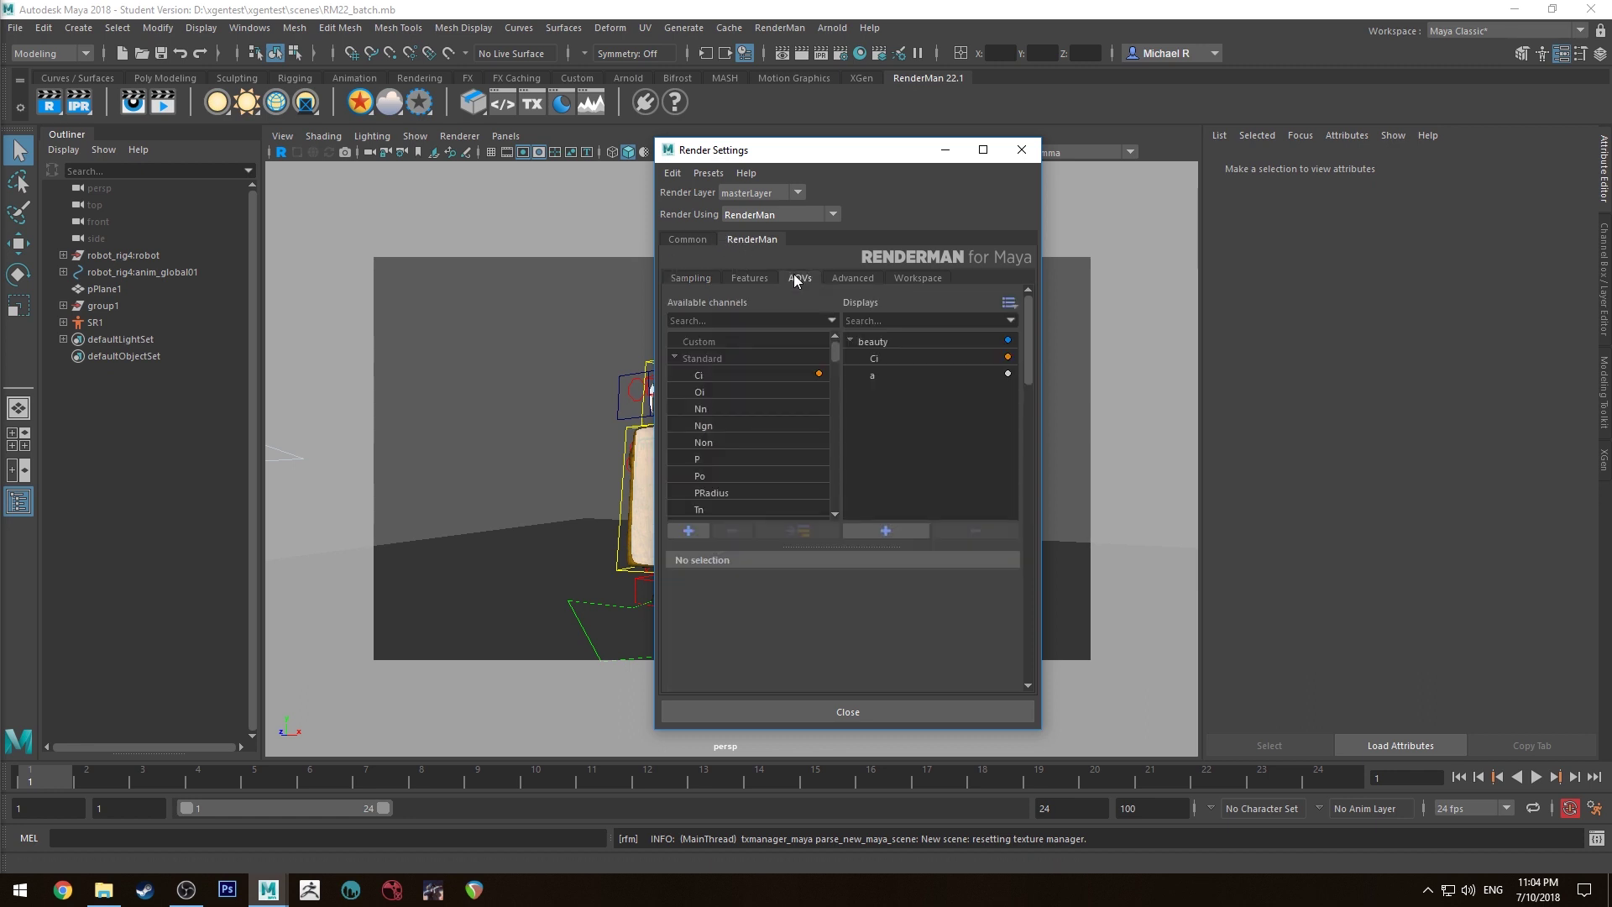
click(889, 339)
scroll(765, 590, down, 5)
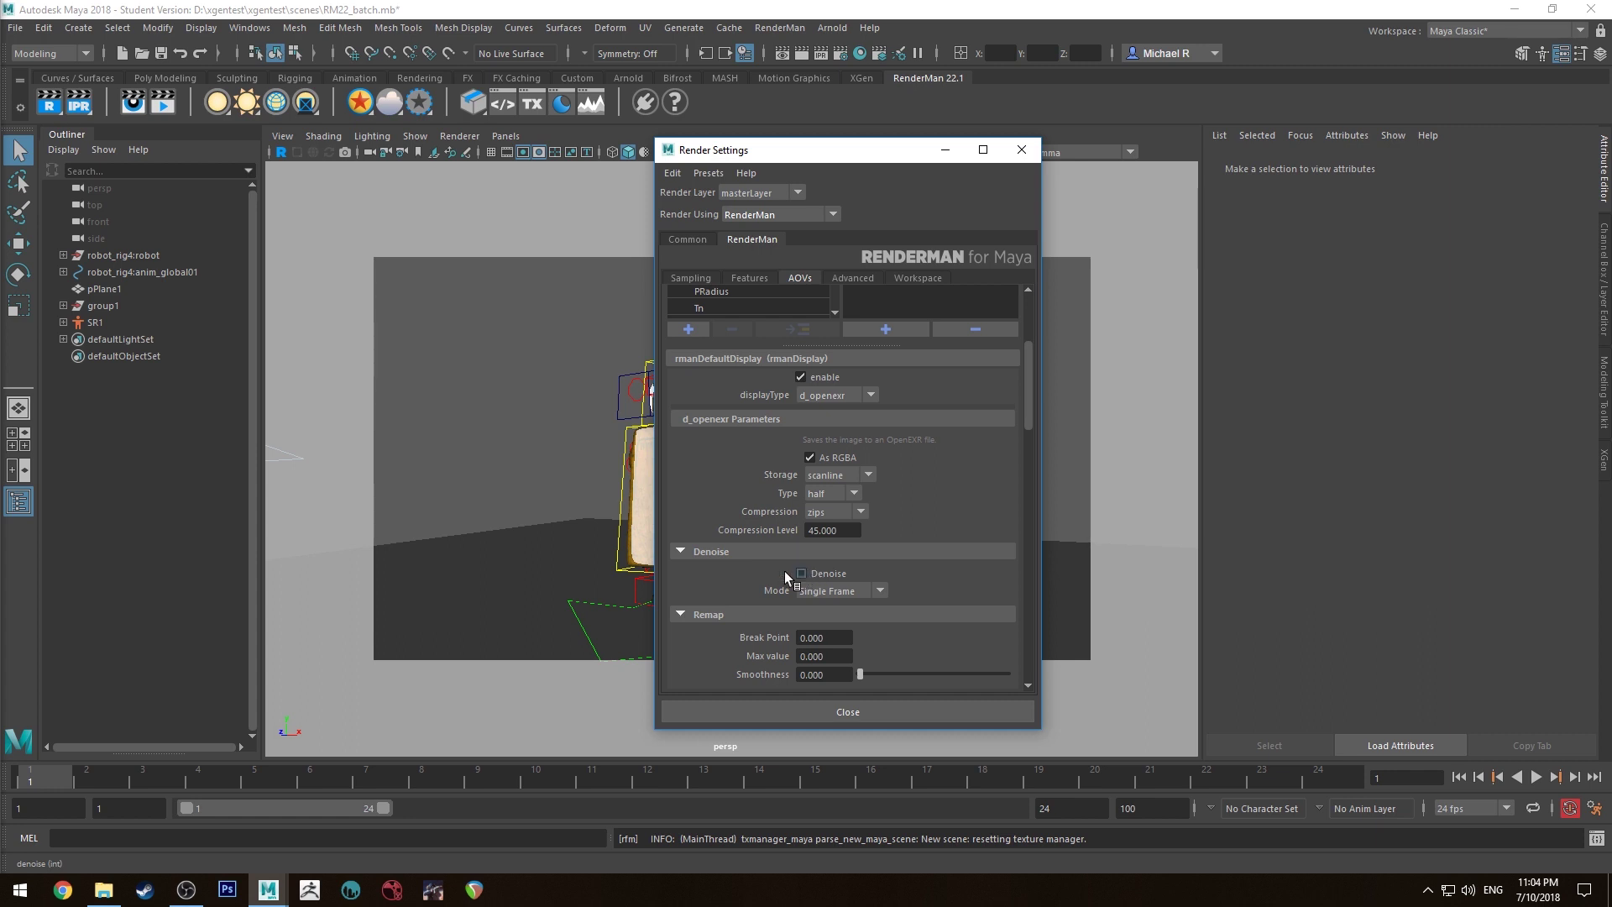
Change the beauty display's Denoise Mode from Single Frame to Cross-Frame
click(833, 590)
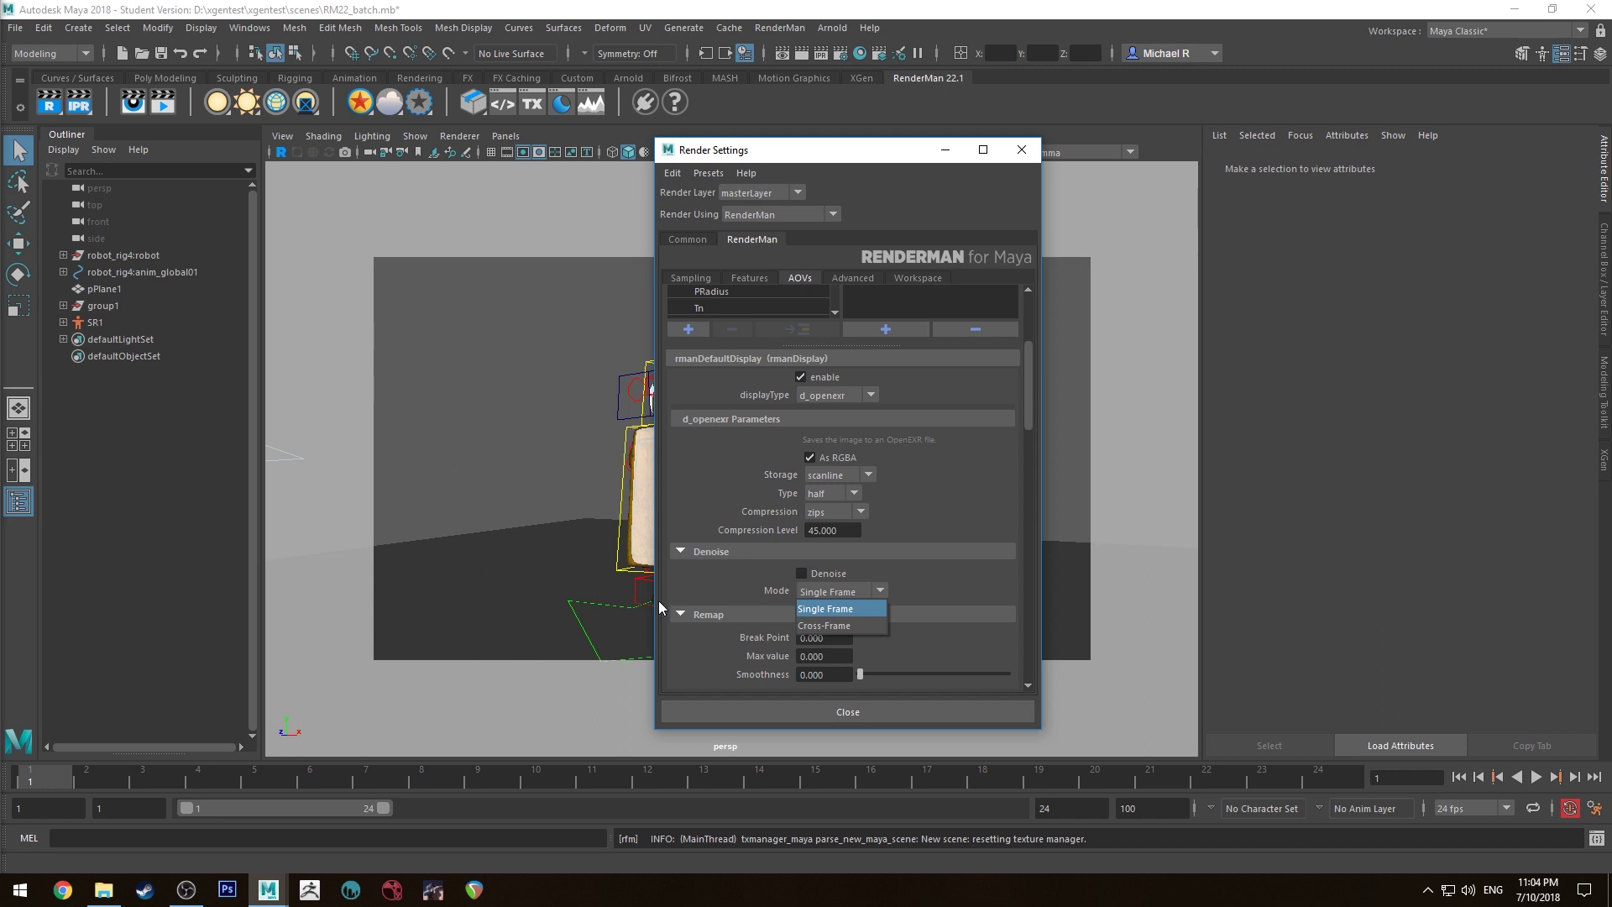
key(Down)
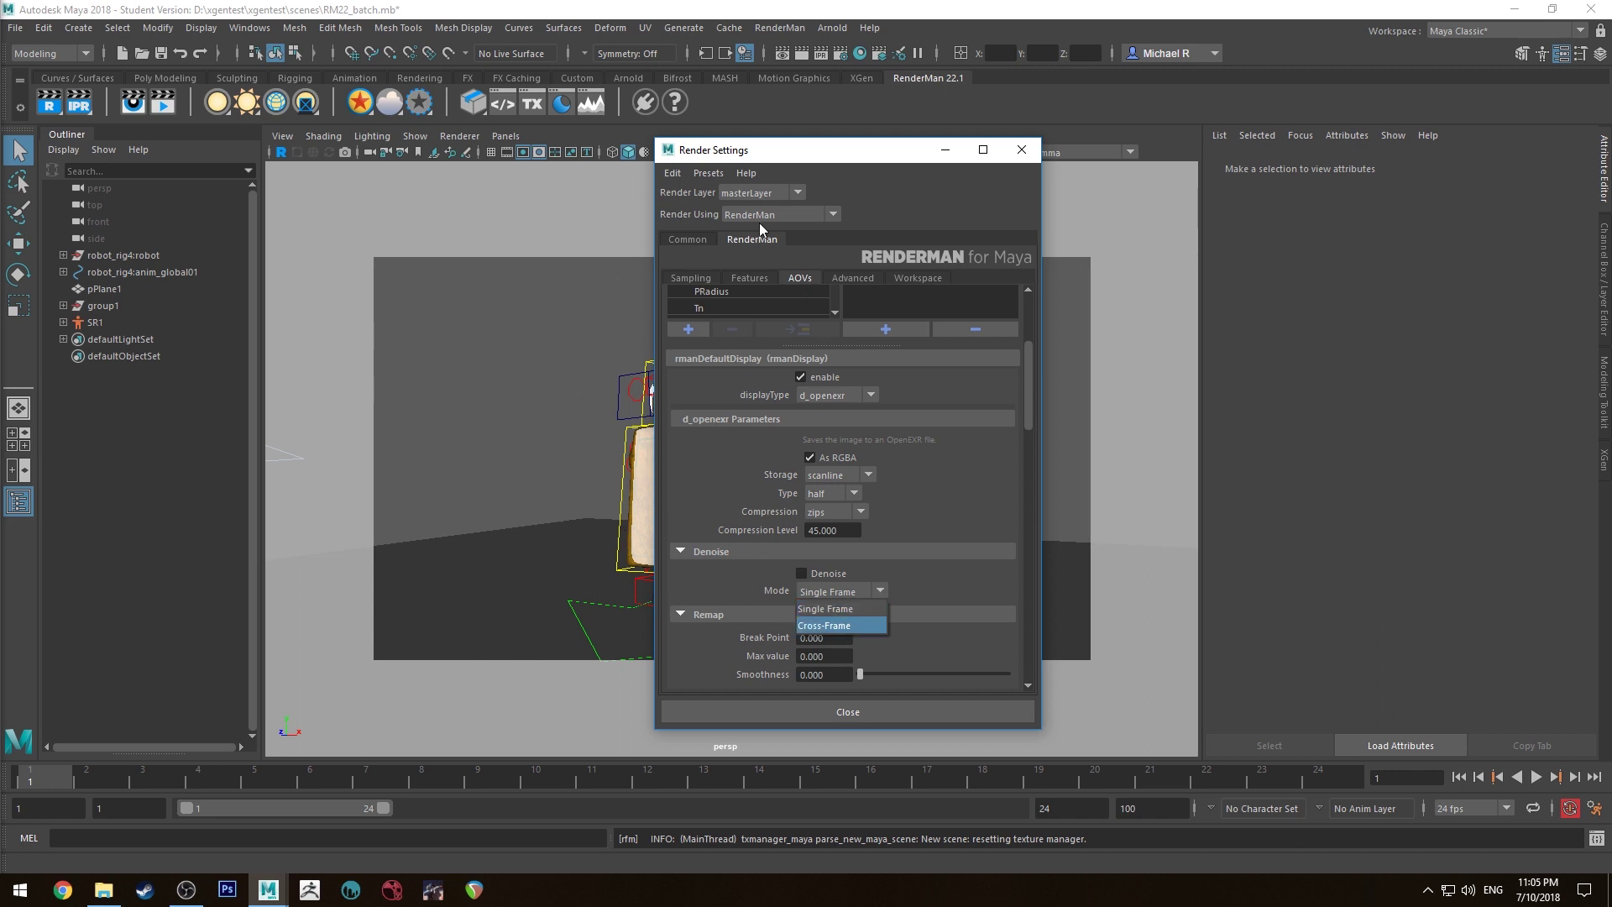
click(866, 608)
click(844, 592)
scroll(811, 590, down, 1)
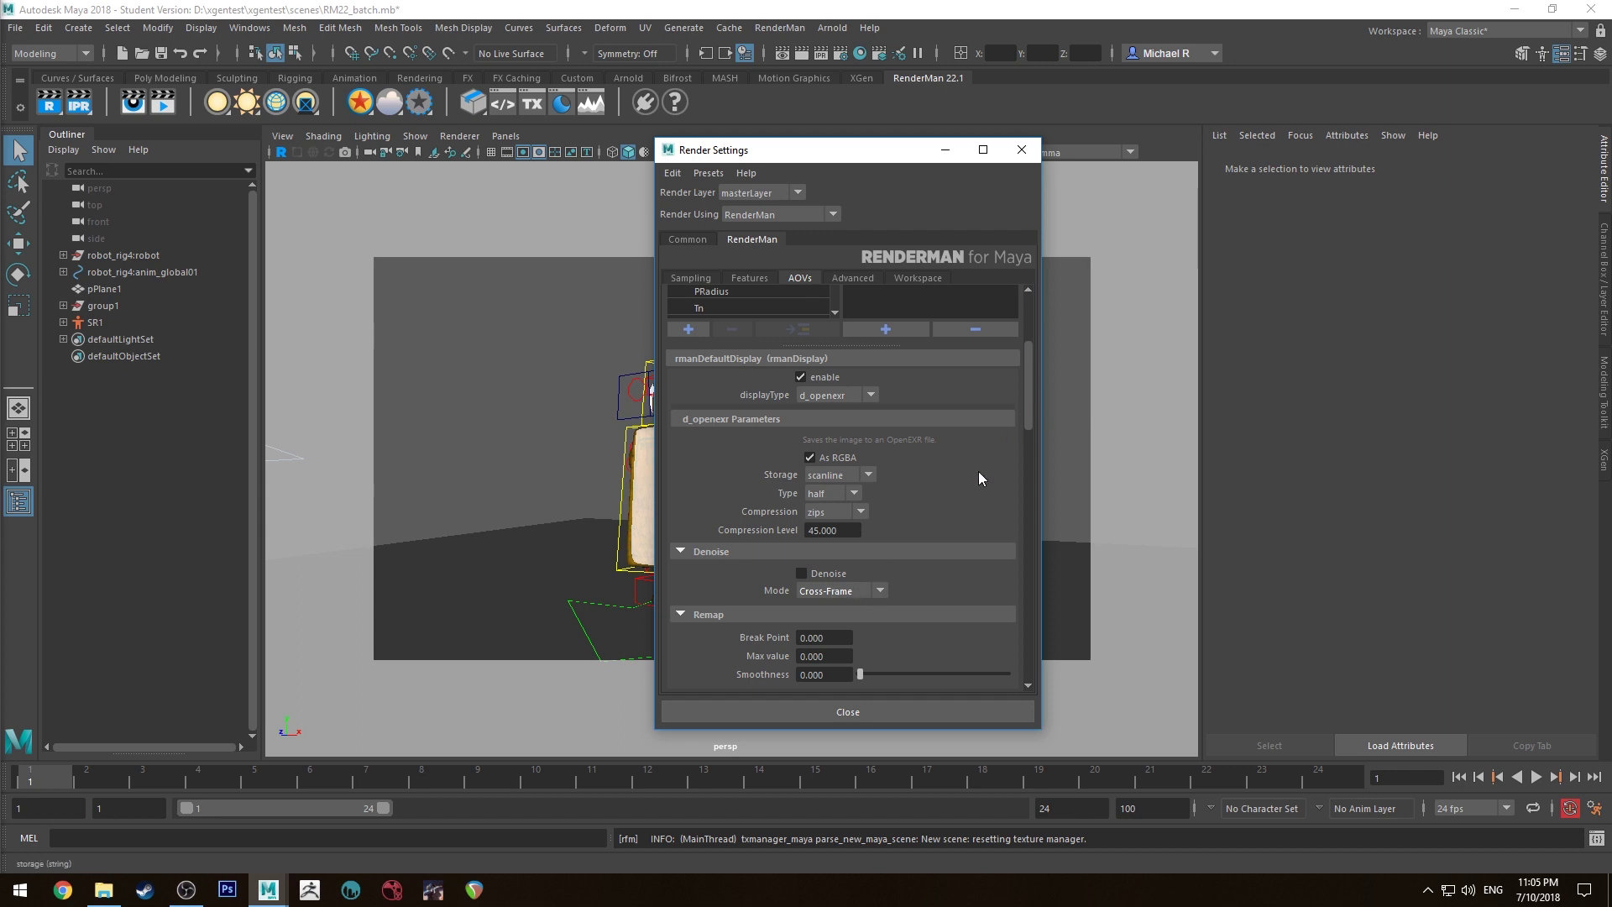
Keep the beauty displayType as d_openexr, then return to the Common render settings
scroll(978, 492, up, 4)
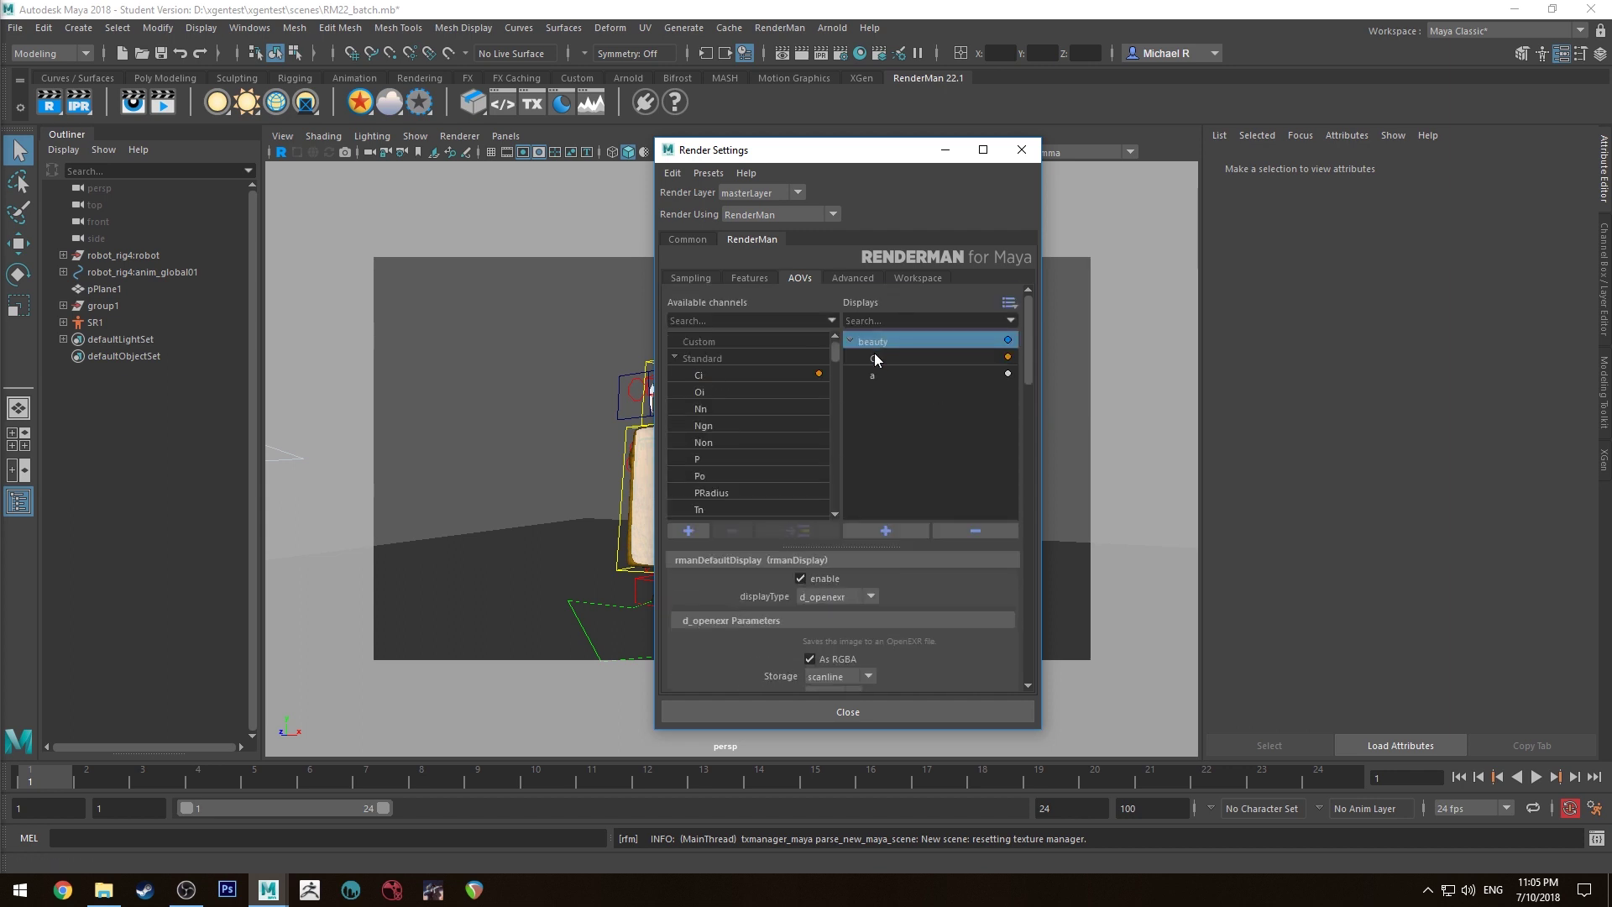
scroll(967, 606, down, 1)
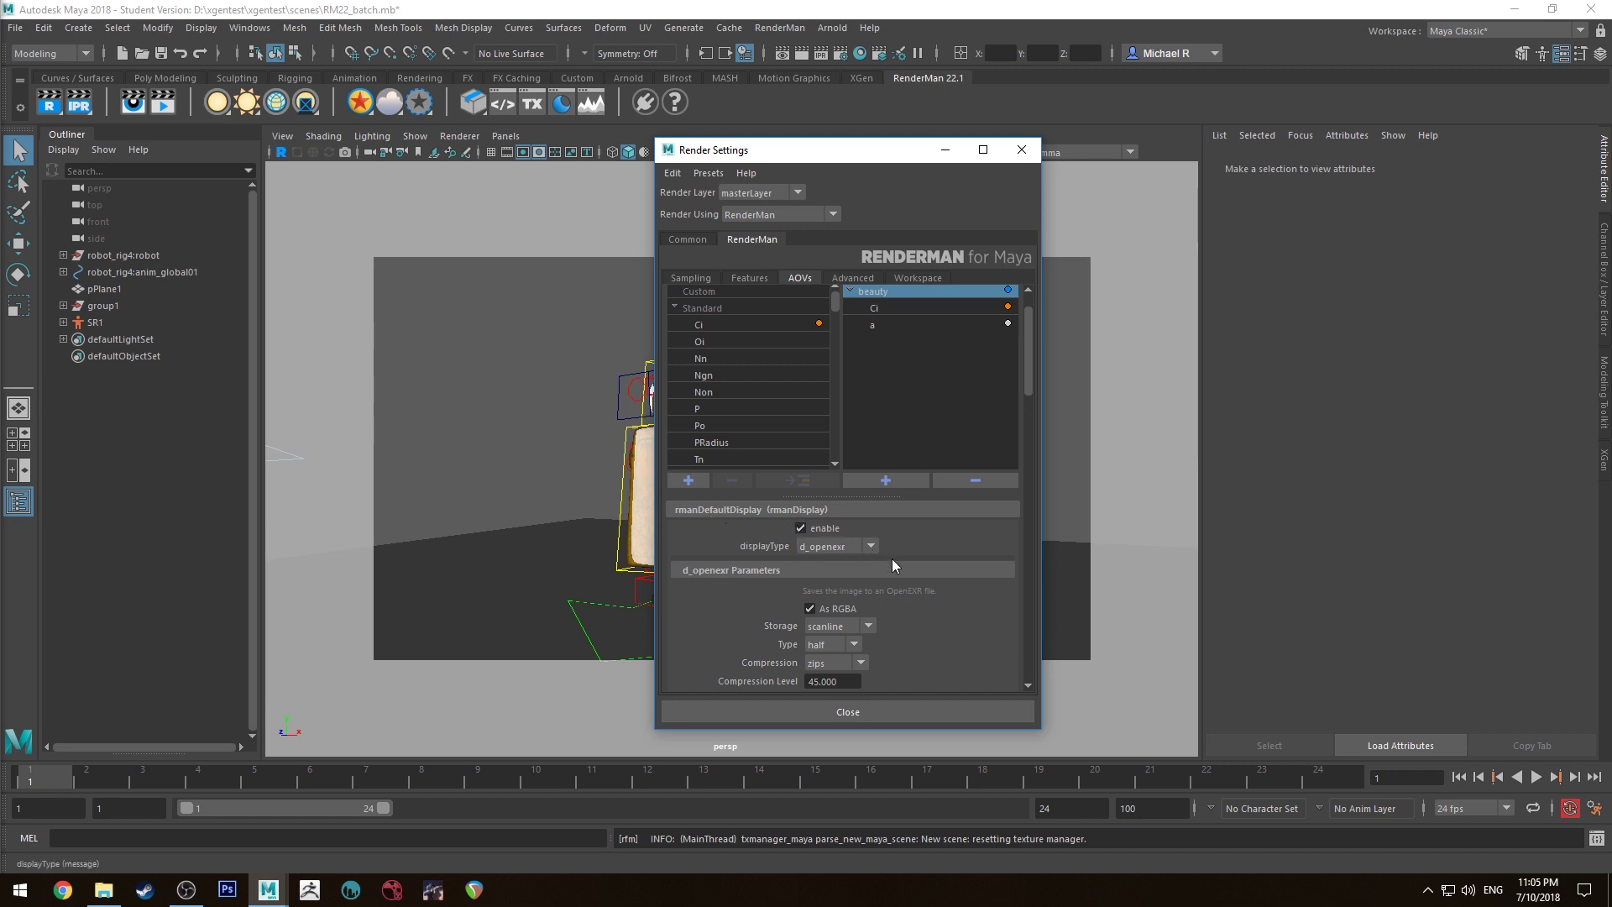
scroll(891, 569, down, 1)
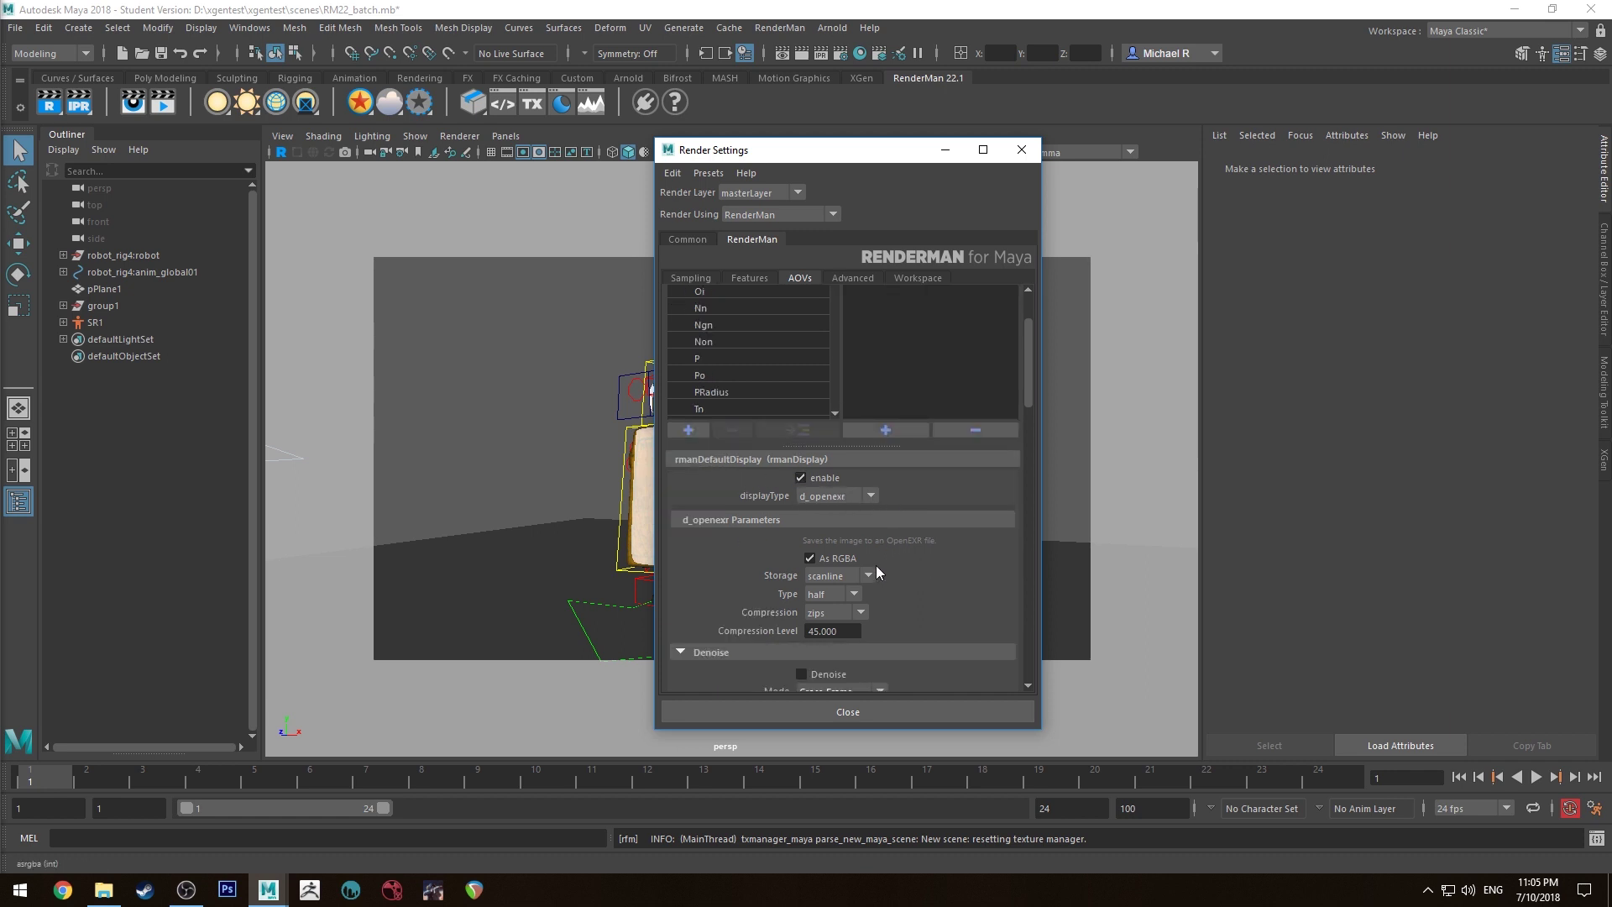
click(857, 496)
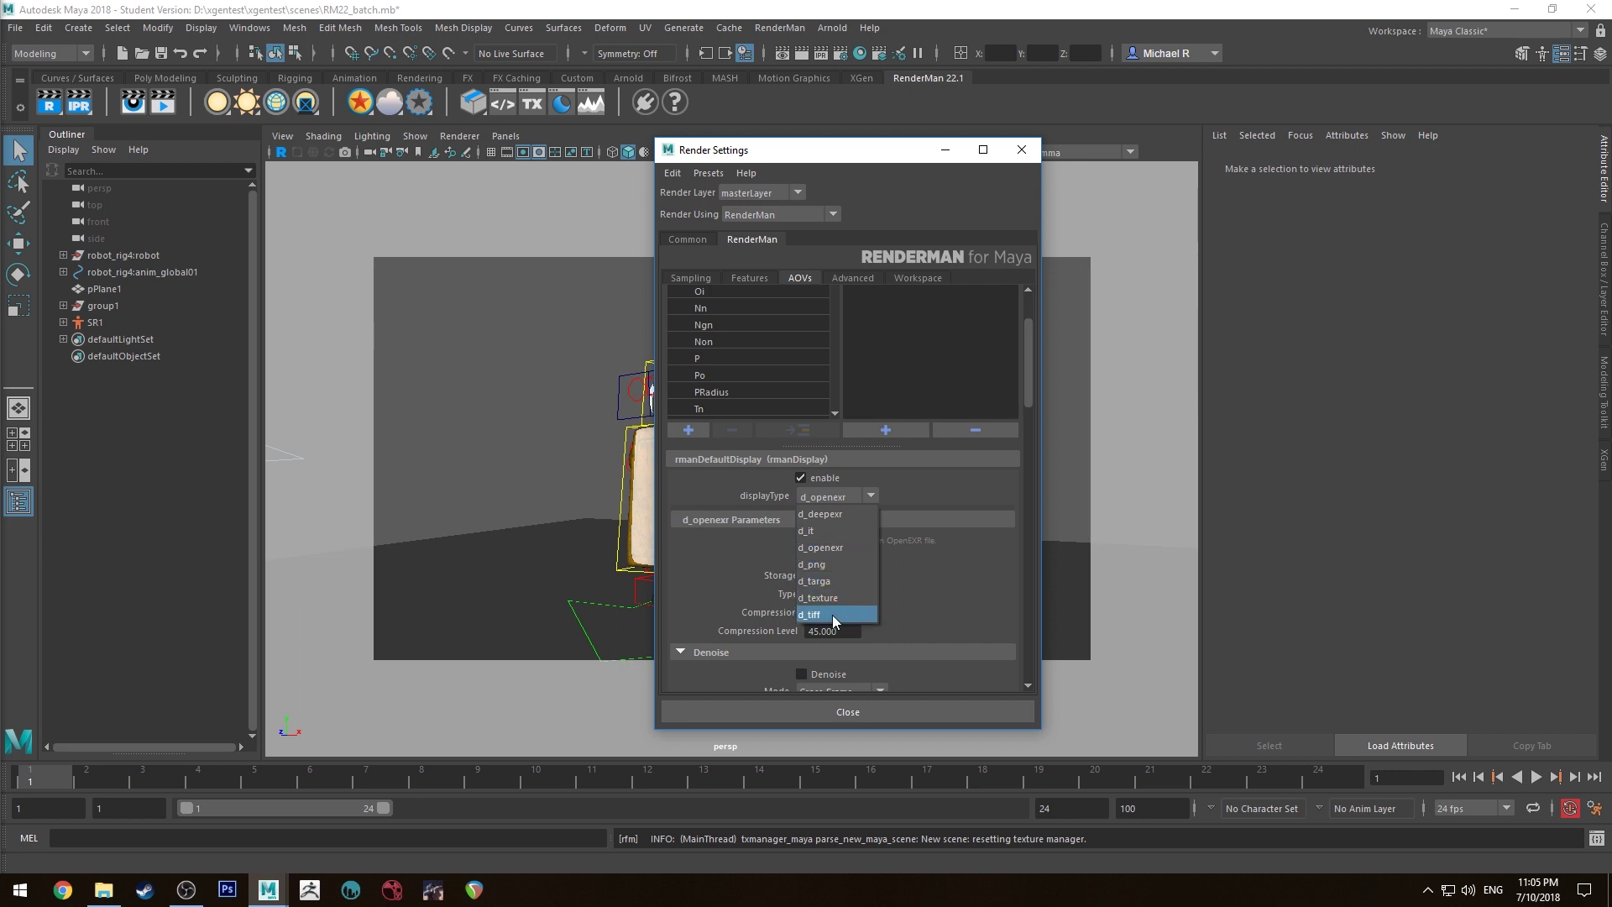
click(939, 569)
scroll(705, 592, down, 2)
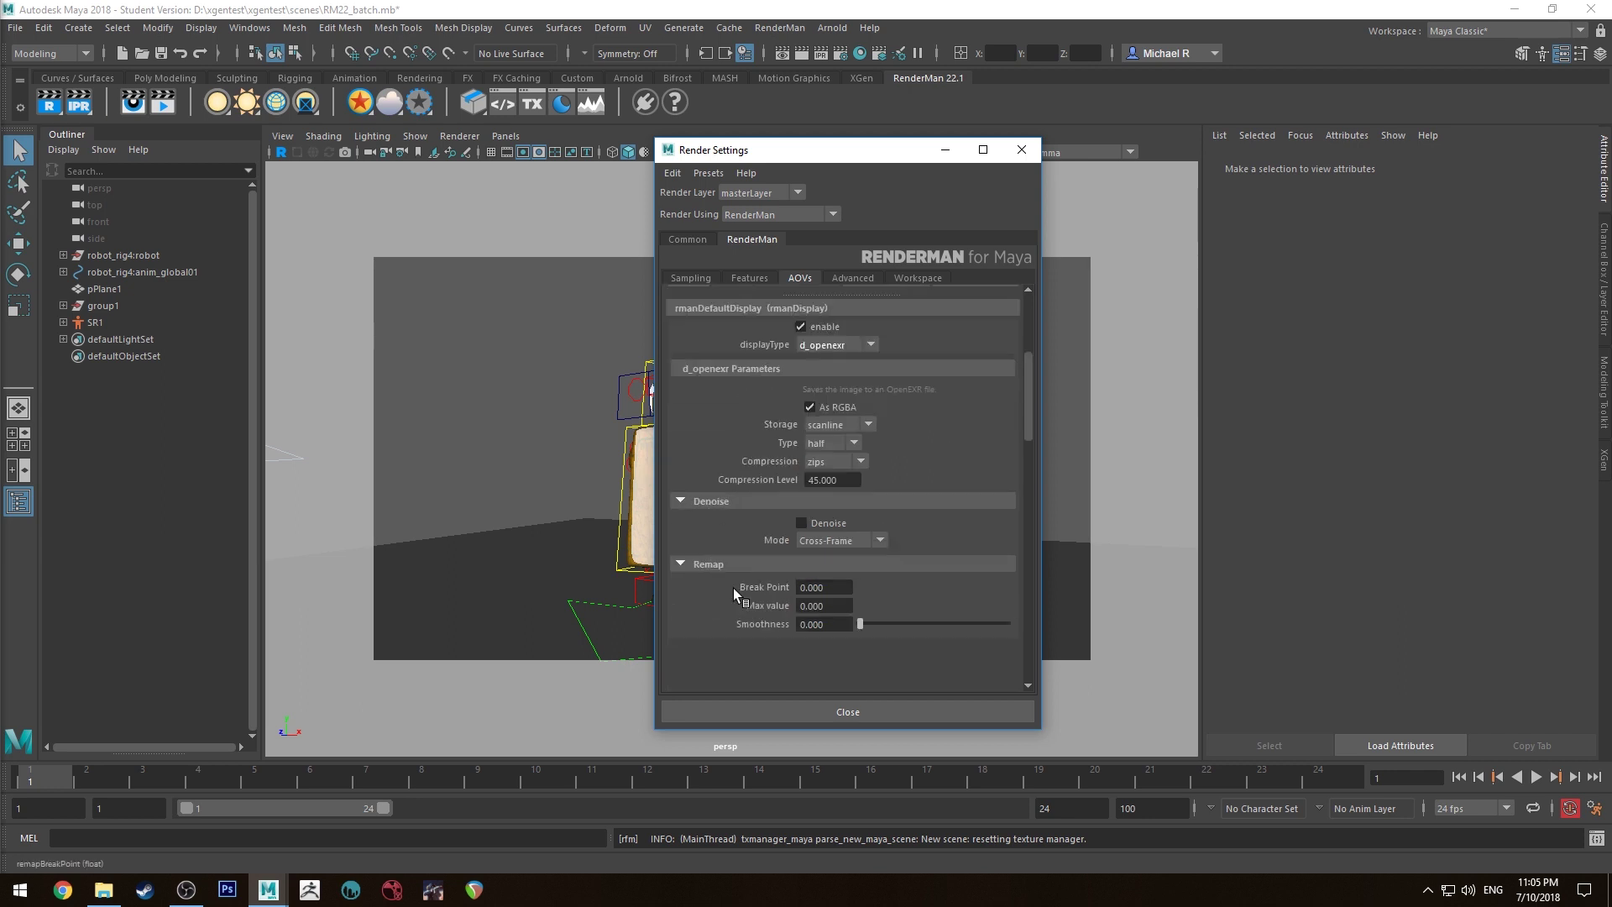
scroll(837, 446, up, 1)
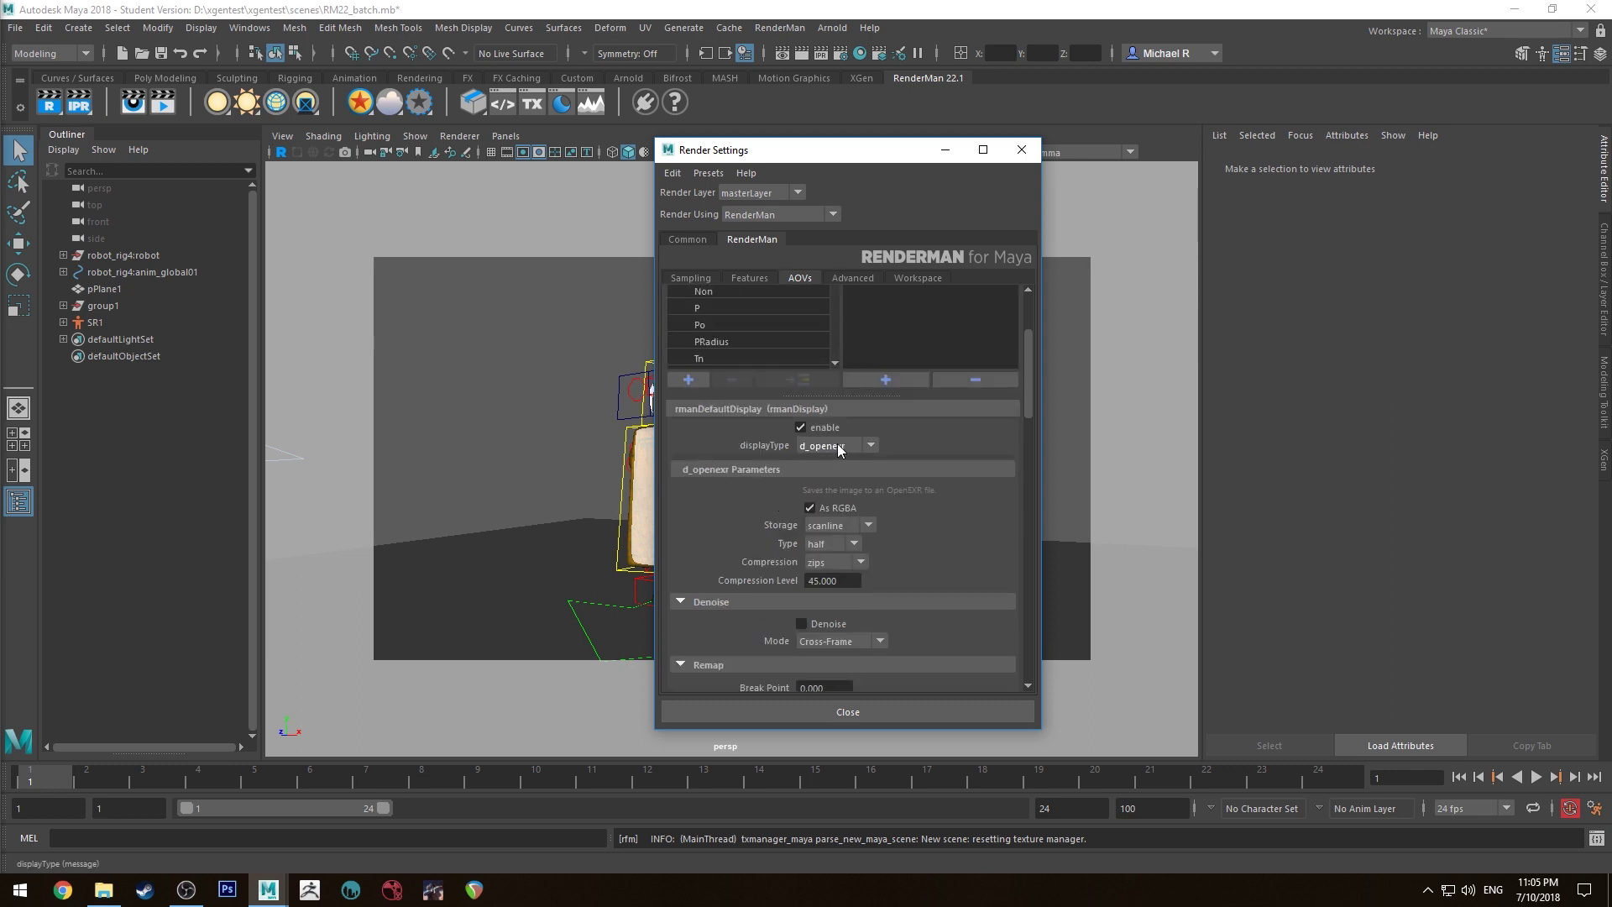
click(838, 446)
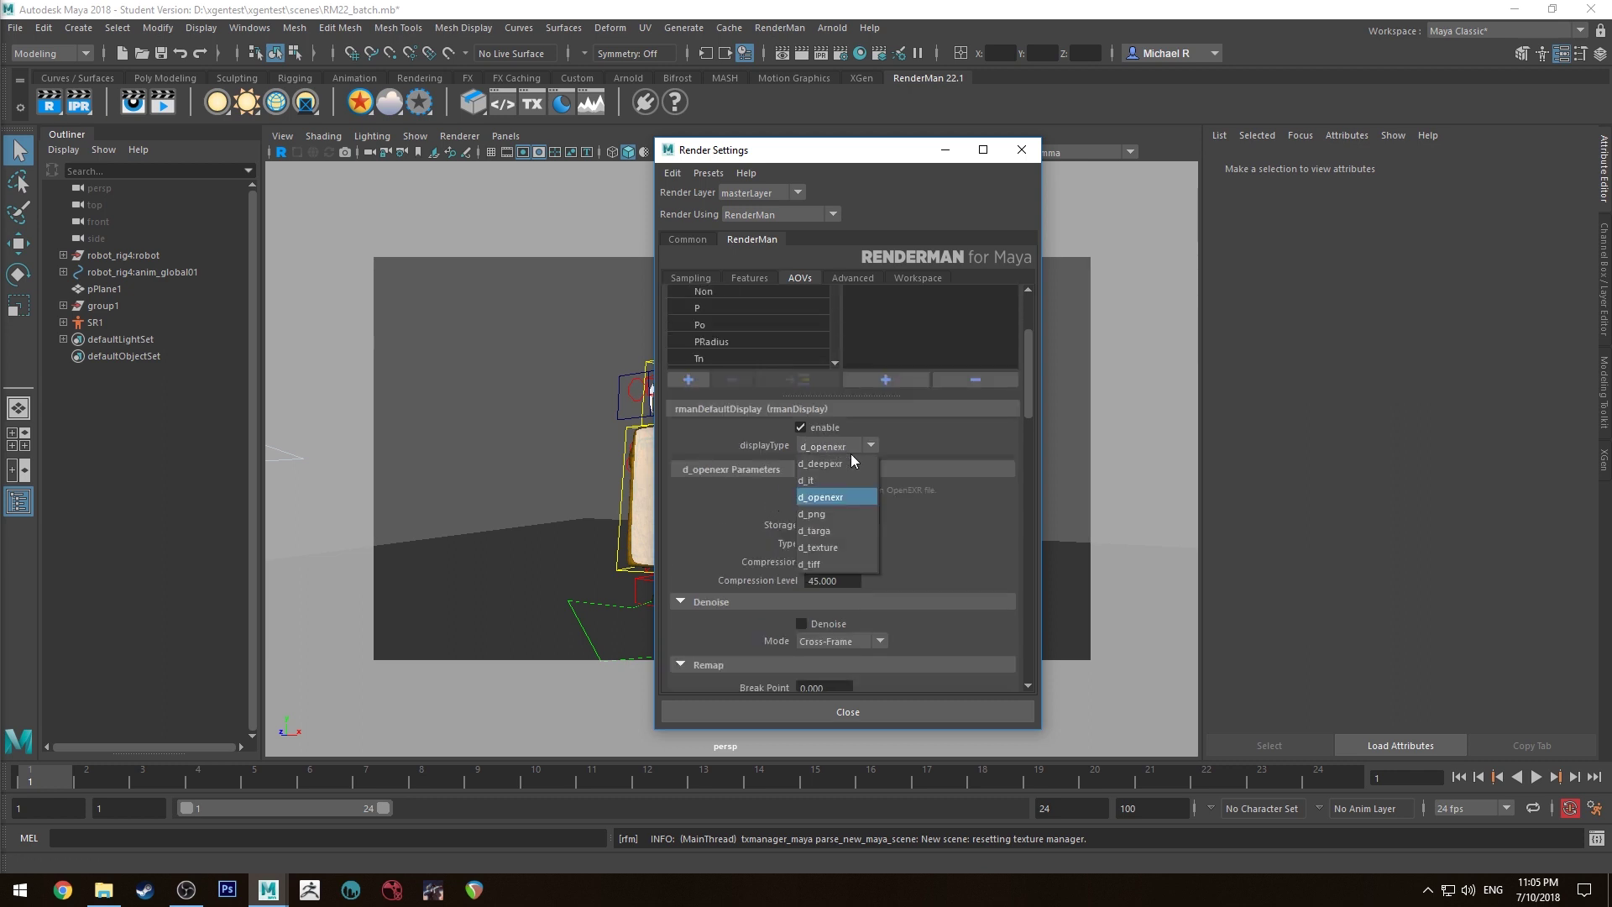
click(855, 497)
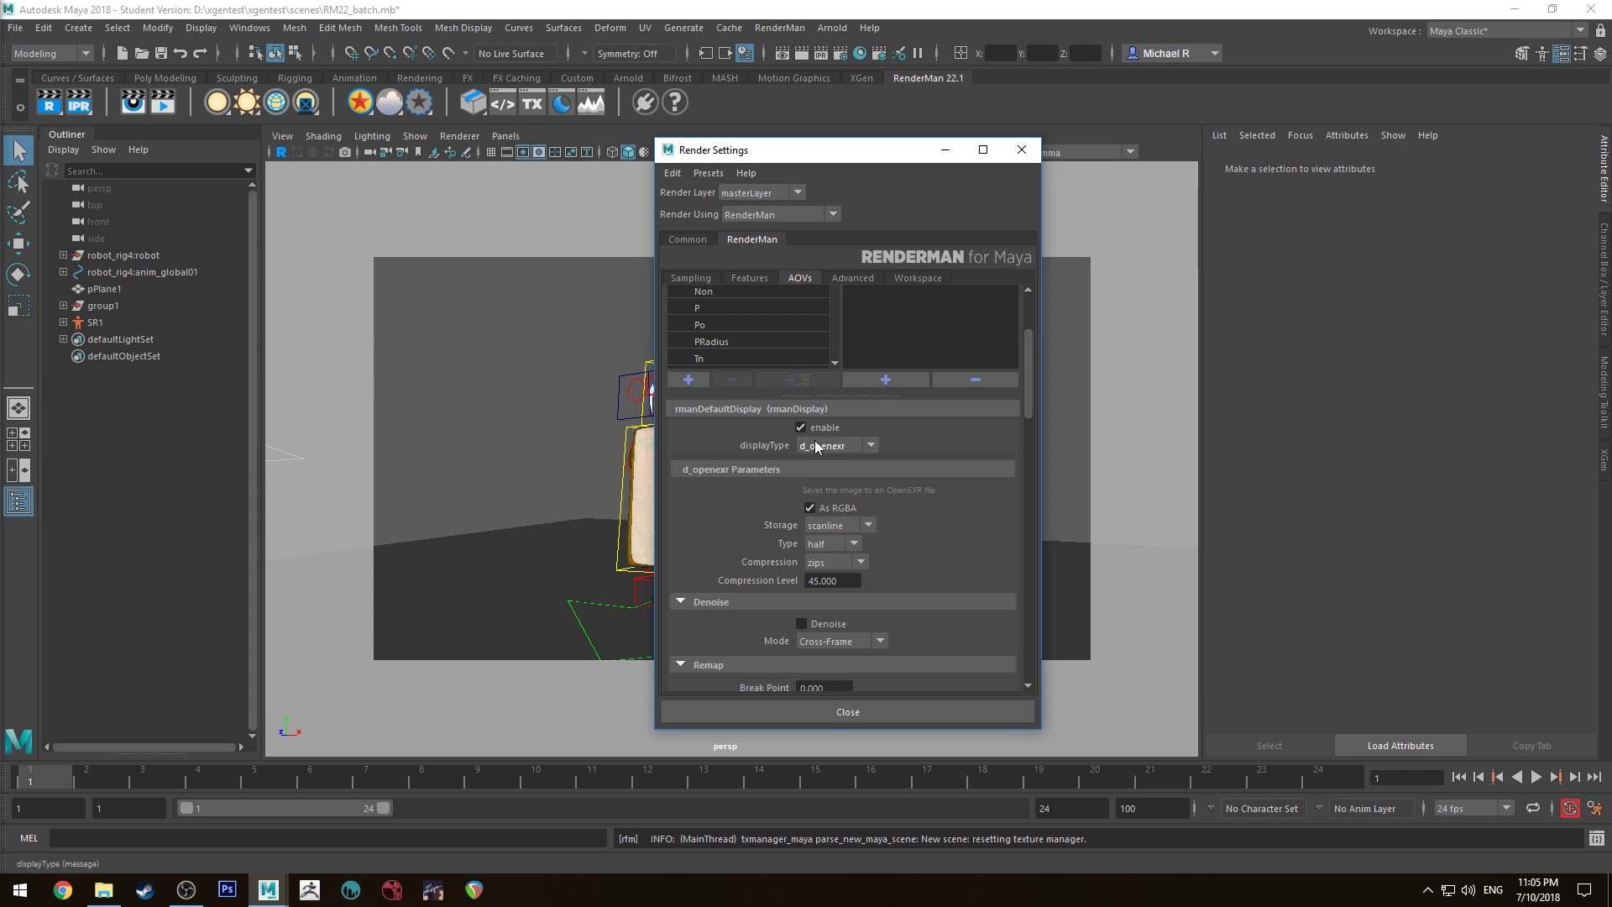
scroll(747, 450, up, 2)
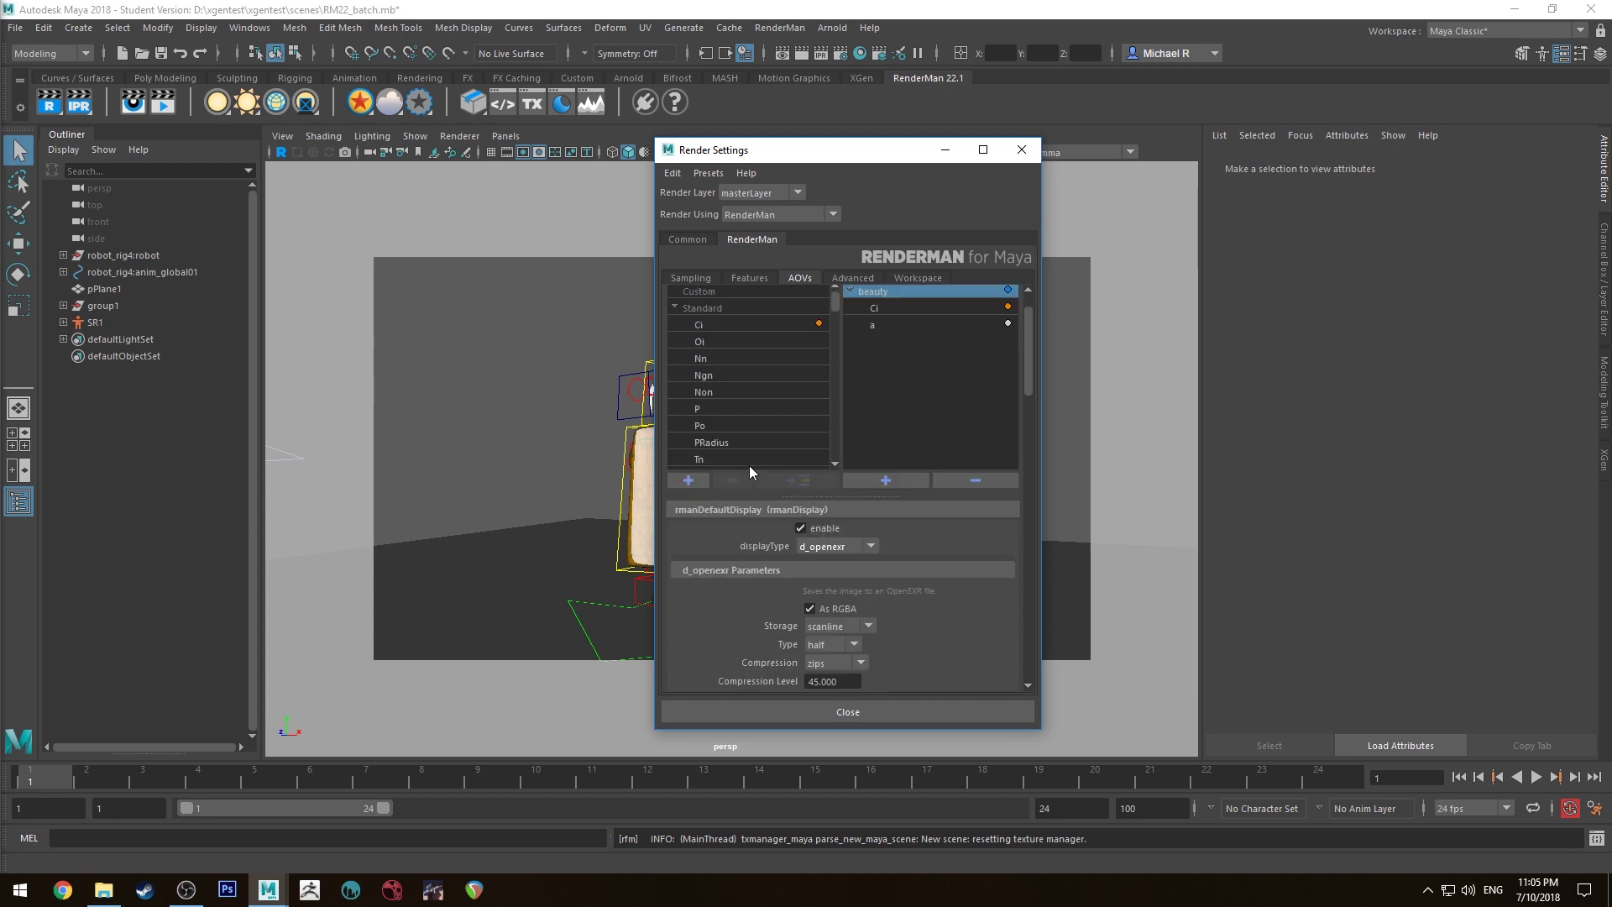
click(686, 240)
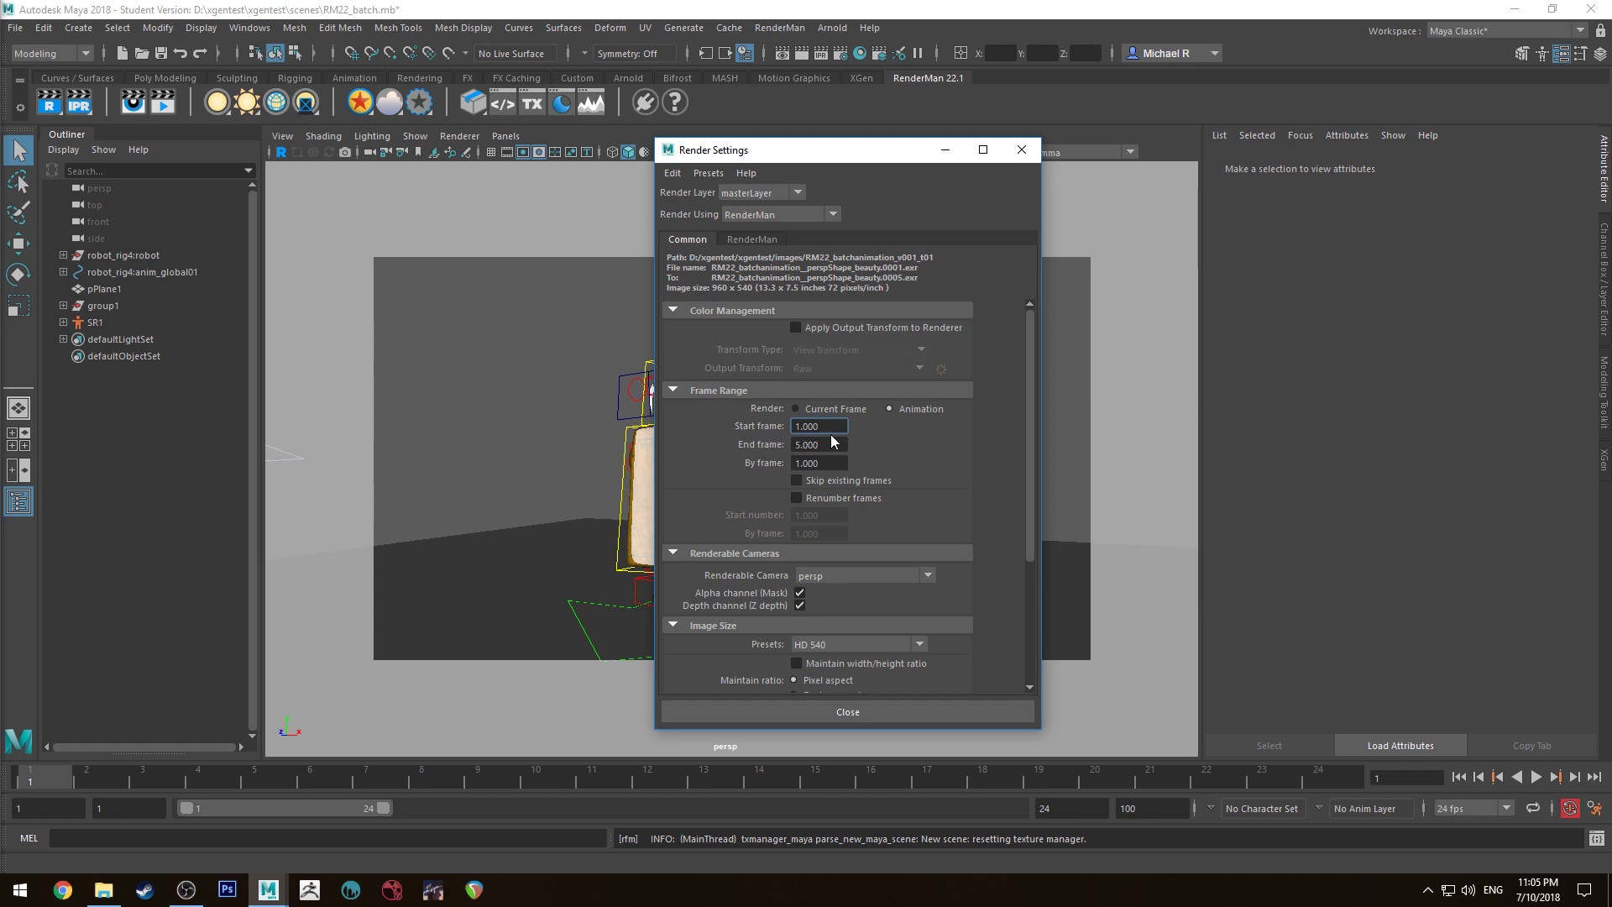
Keep Start frame 1, set End frame to 5 instead of 24, and check Image Size
drag(832, 428, 760, 407)
key(Tab)
text(24)
key(Return)
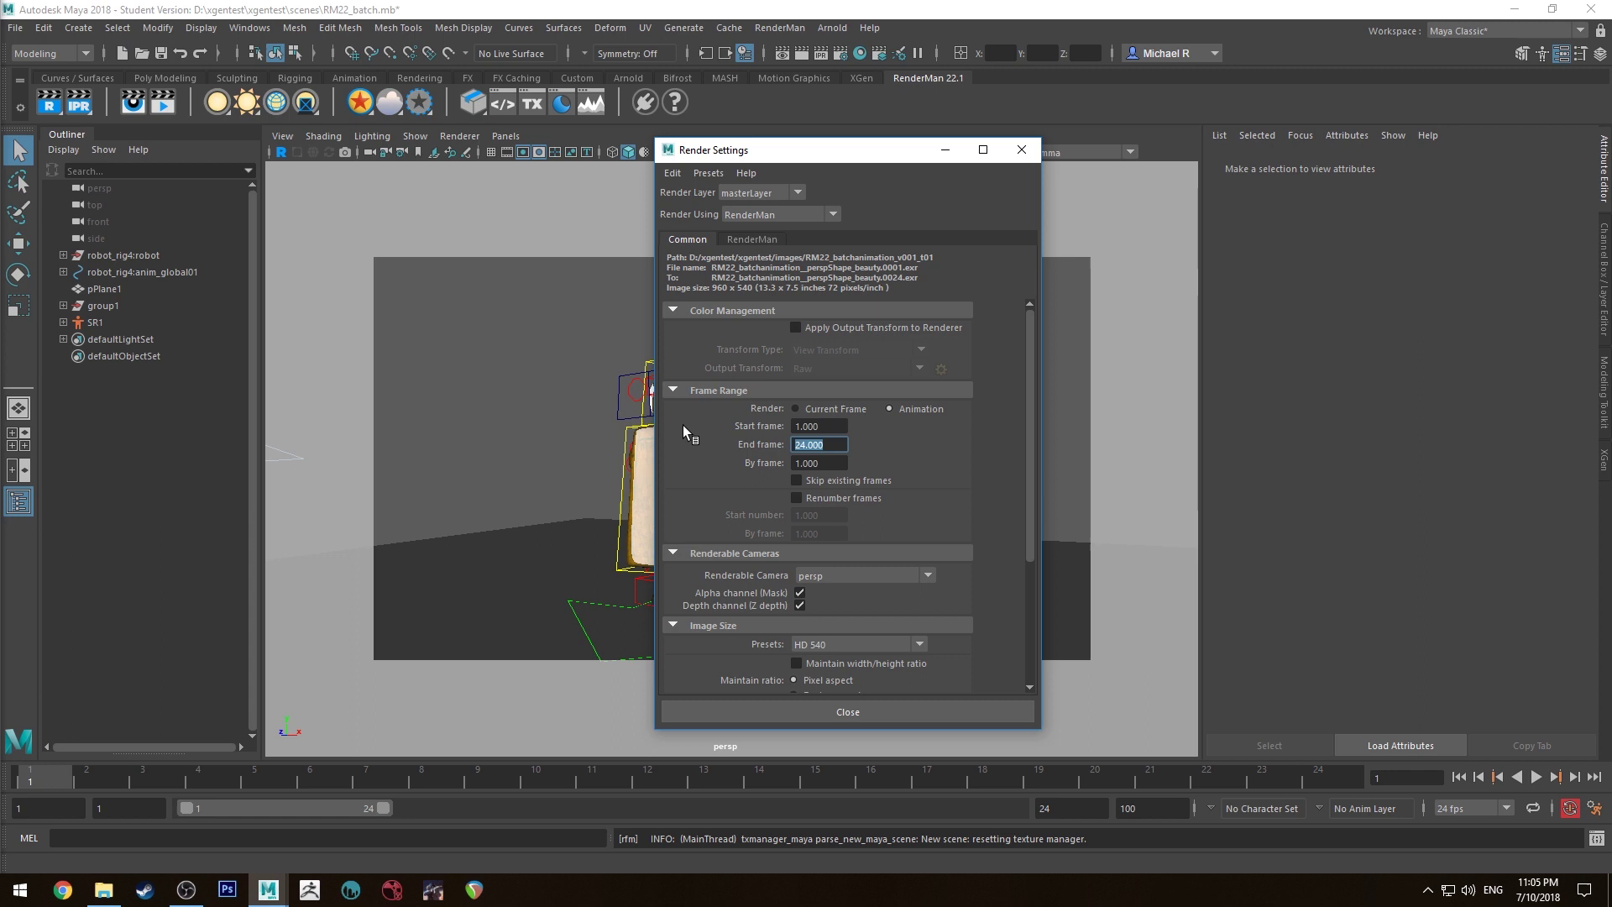
text(5)
key(Return)
scroll(784, 529, down, 5)
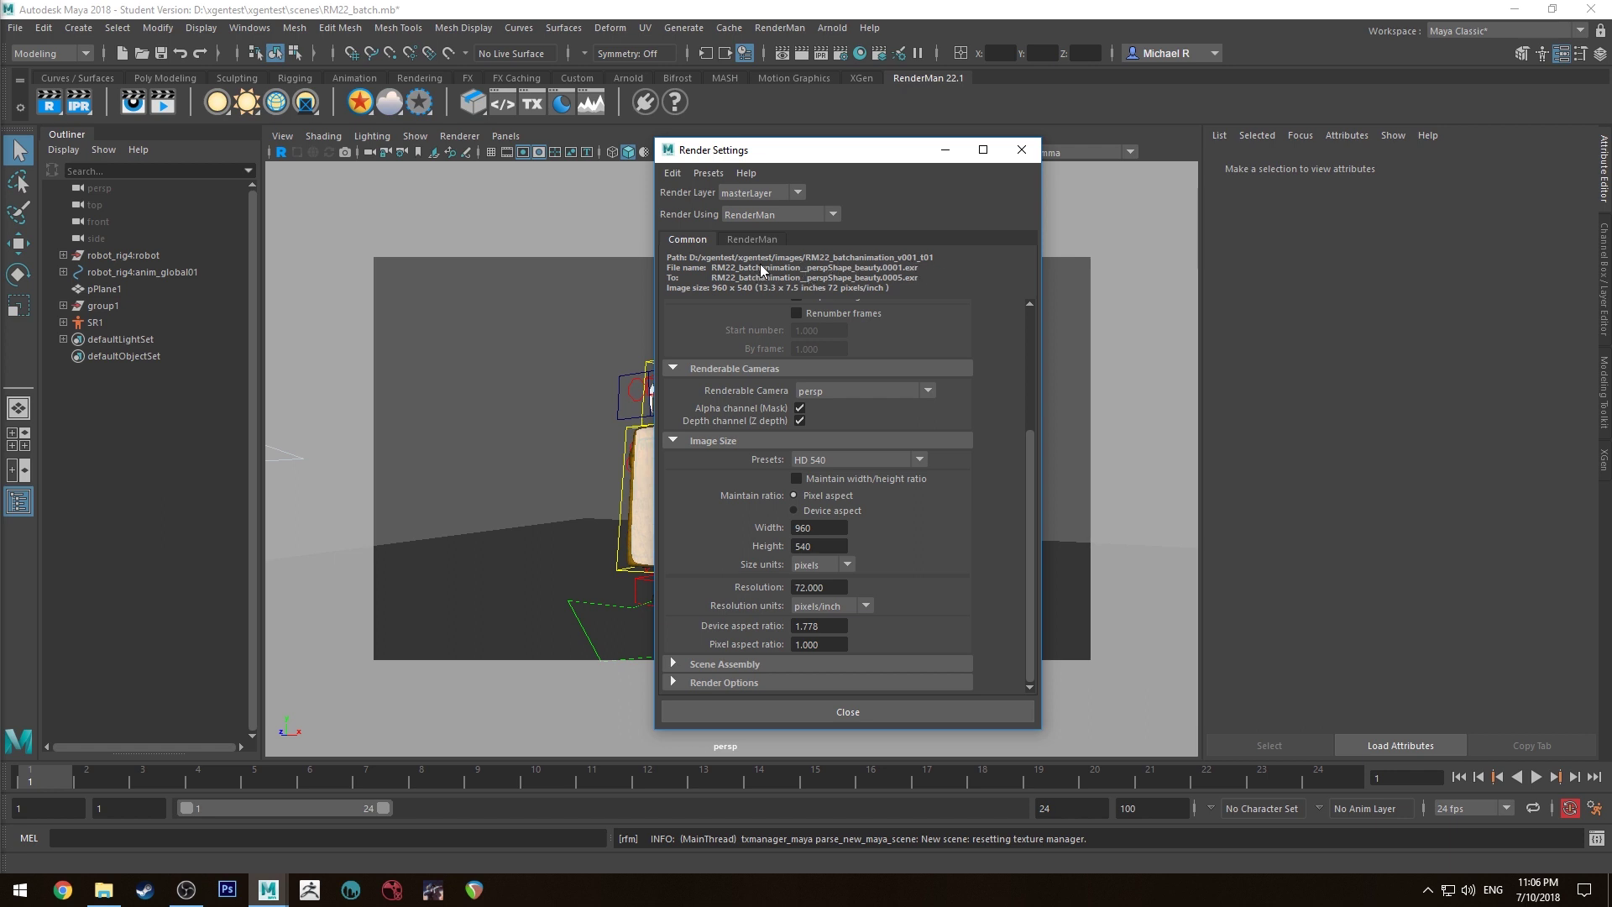
Close the Render Settings window
click(761, 241)
click(704, 240)
click(1019, 148)
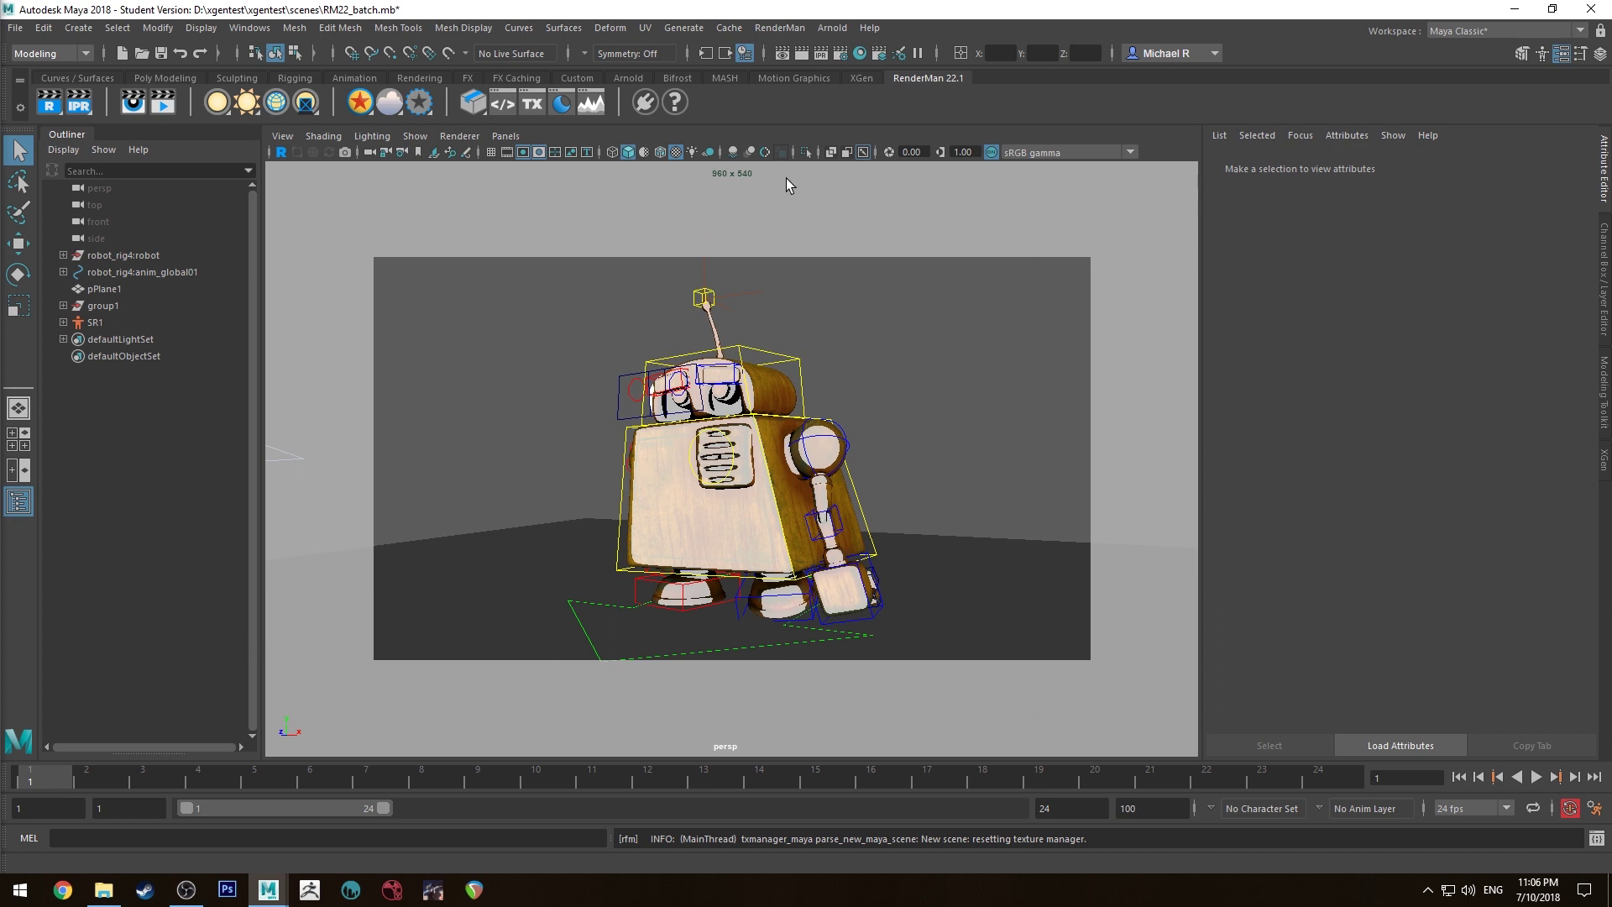
Batch render RM22_batch.mb through RenderMan, accept the Student Version notice, and monitor LocalQueue
click(780, 28)
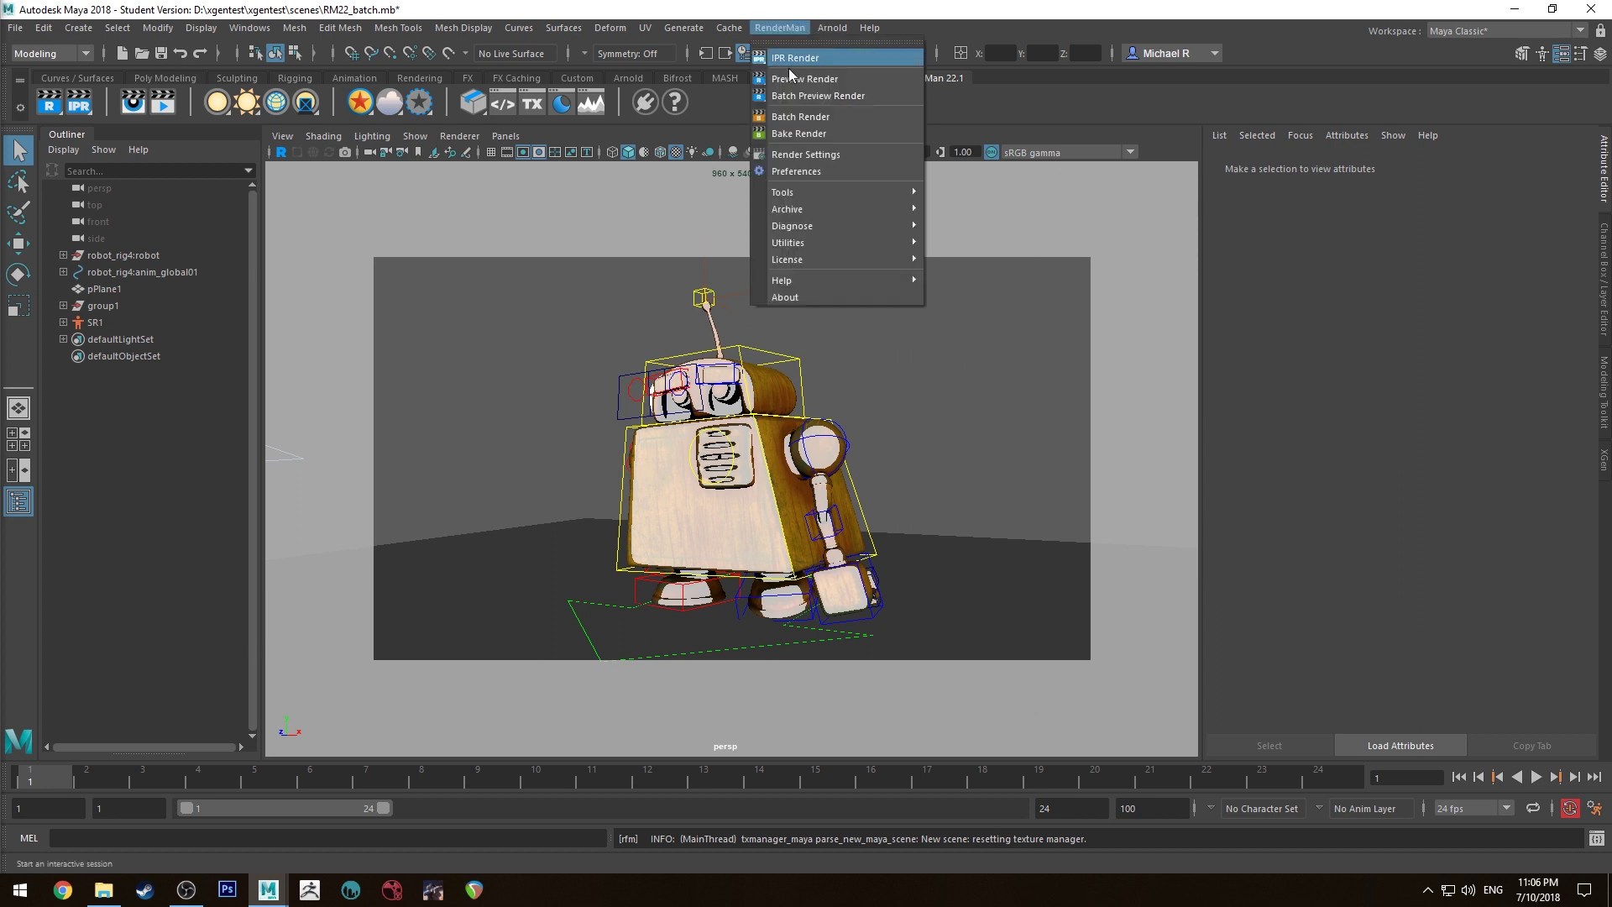
click(800, 116)
click(764, 457)
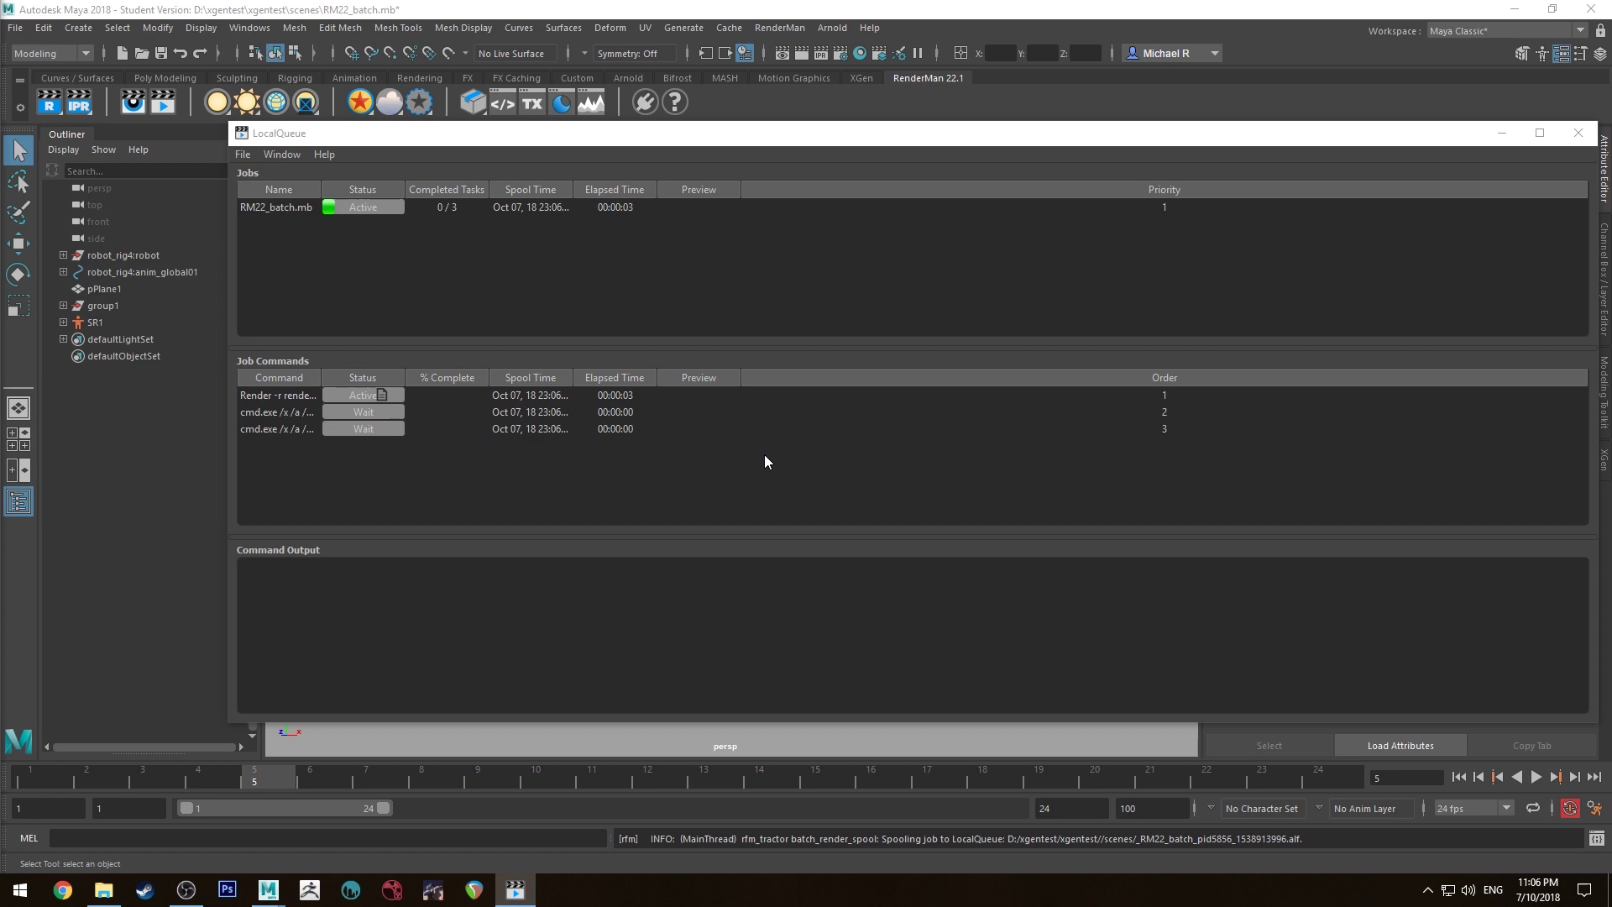
click(374, 209)
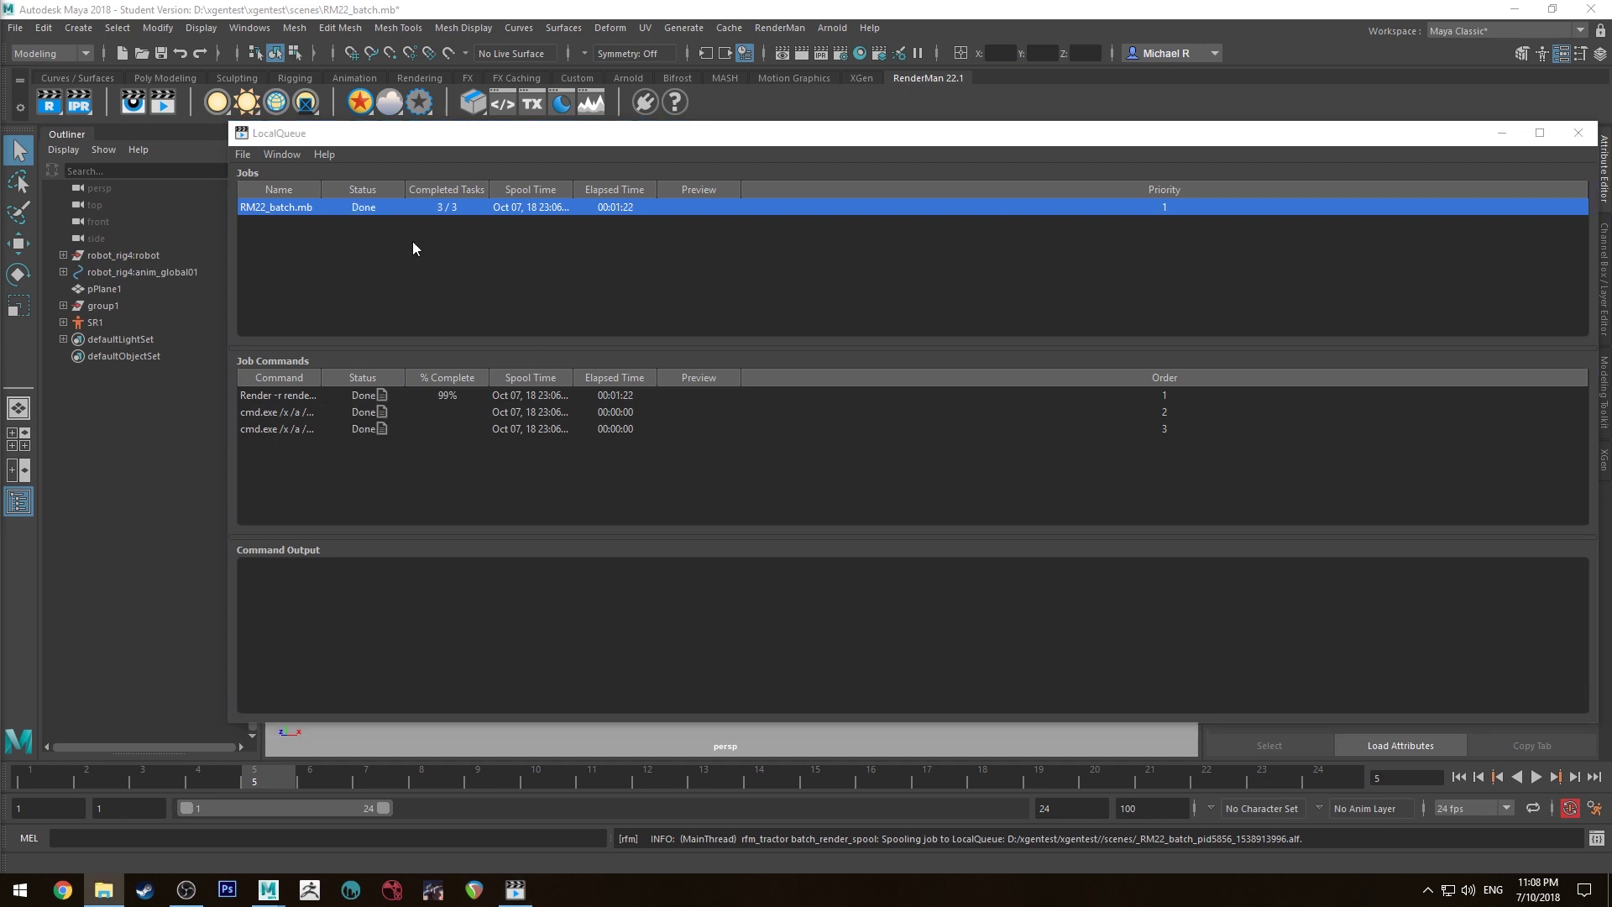
click(610, 207)
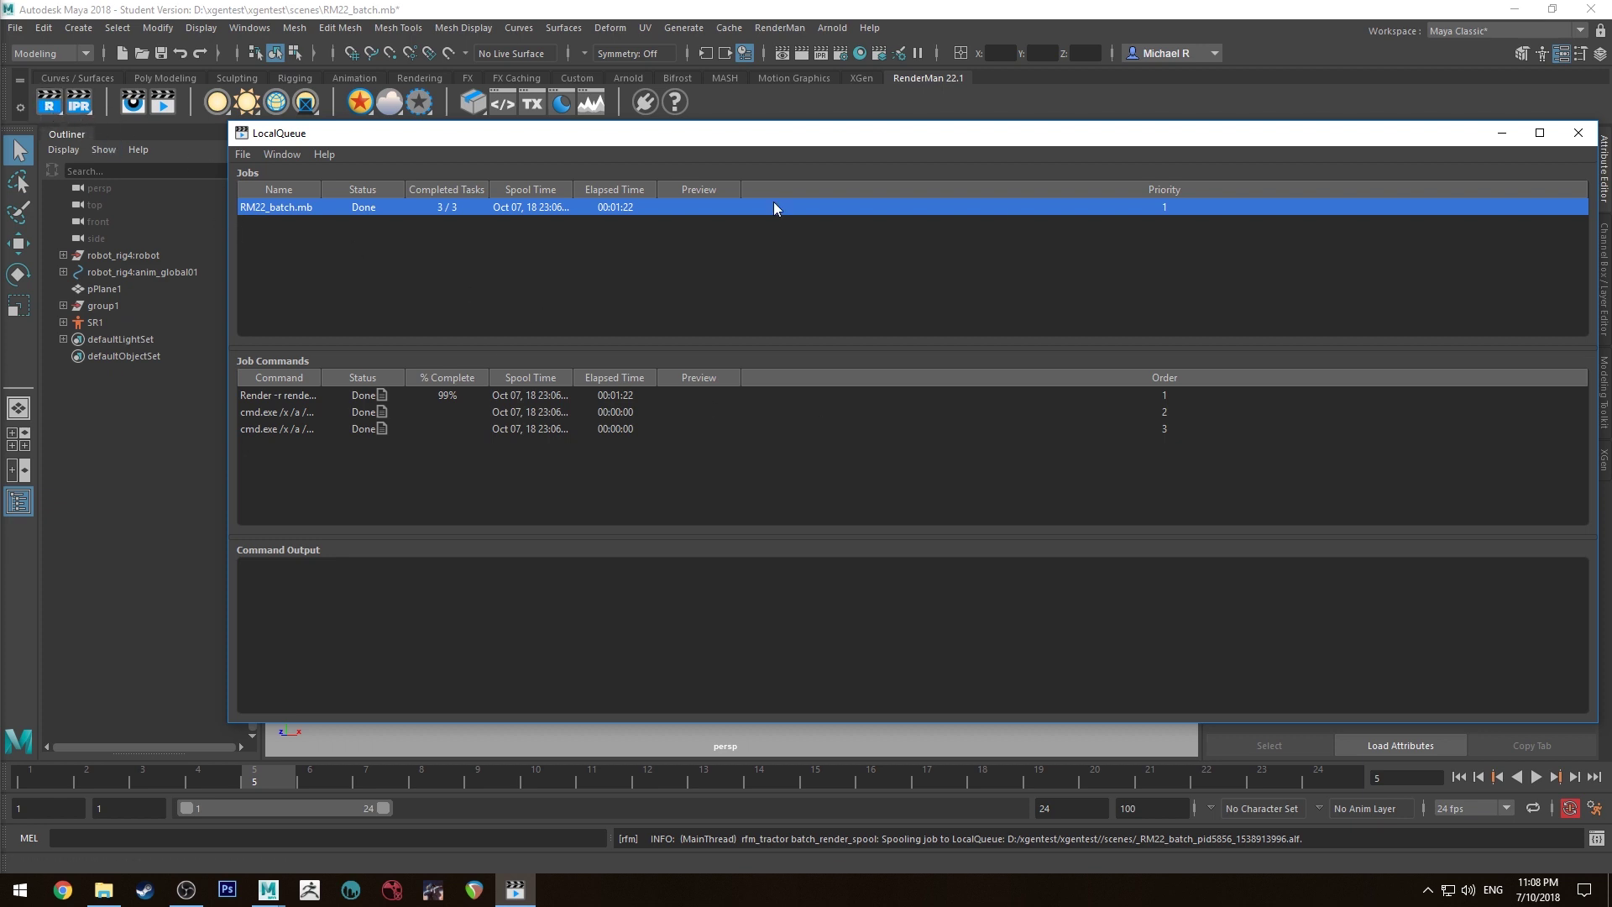
In images > RM22_batchanimation_v001_t01, select the five EXR frames and open beauty.0001 in Photoshop
key(alt+Tab)
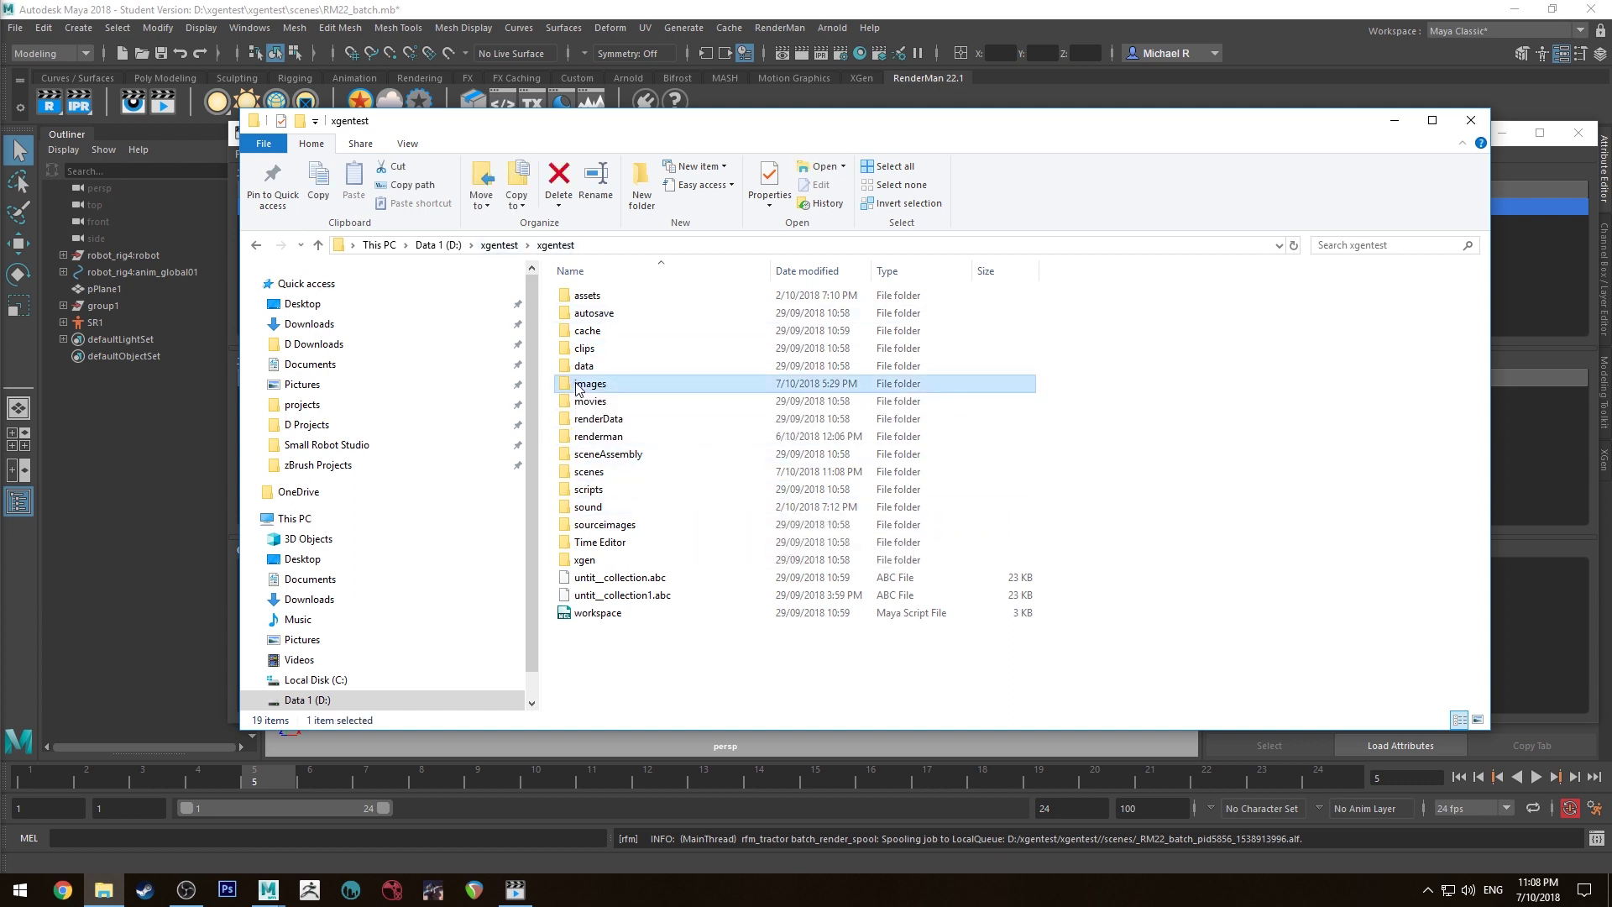
double_click(578, 387)
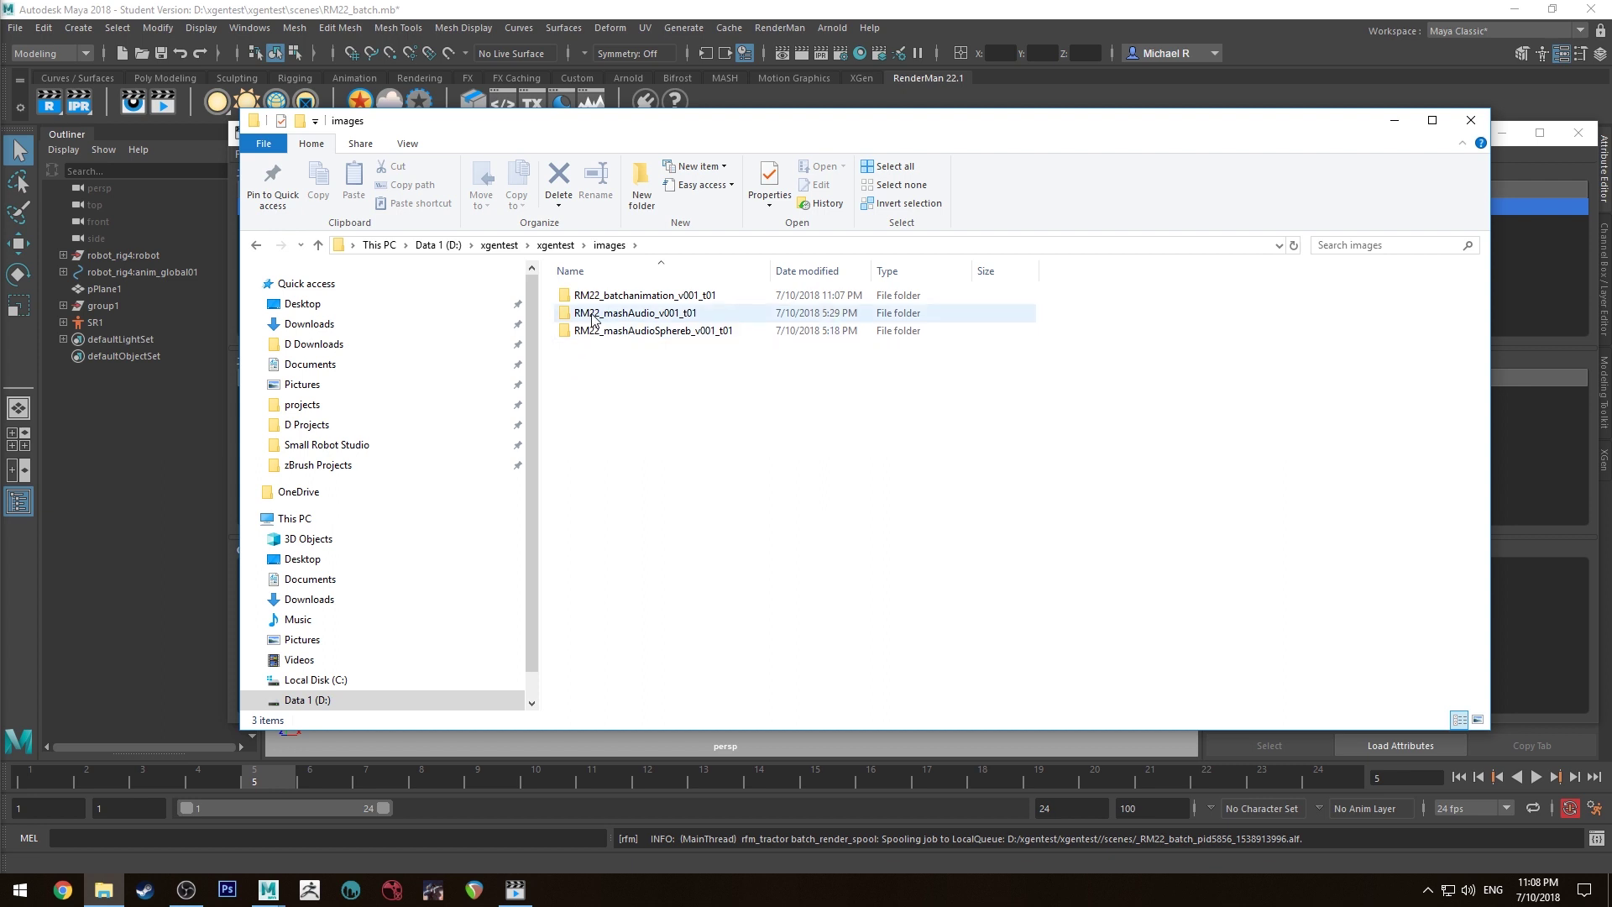
double_click(603, 295)
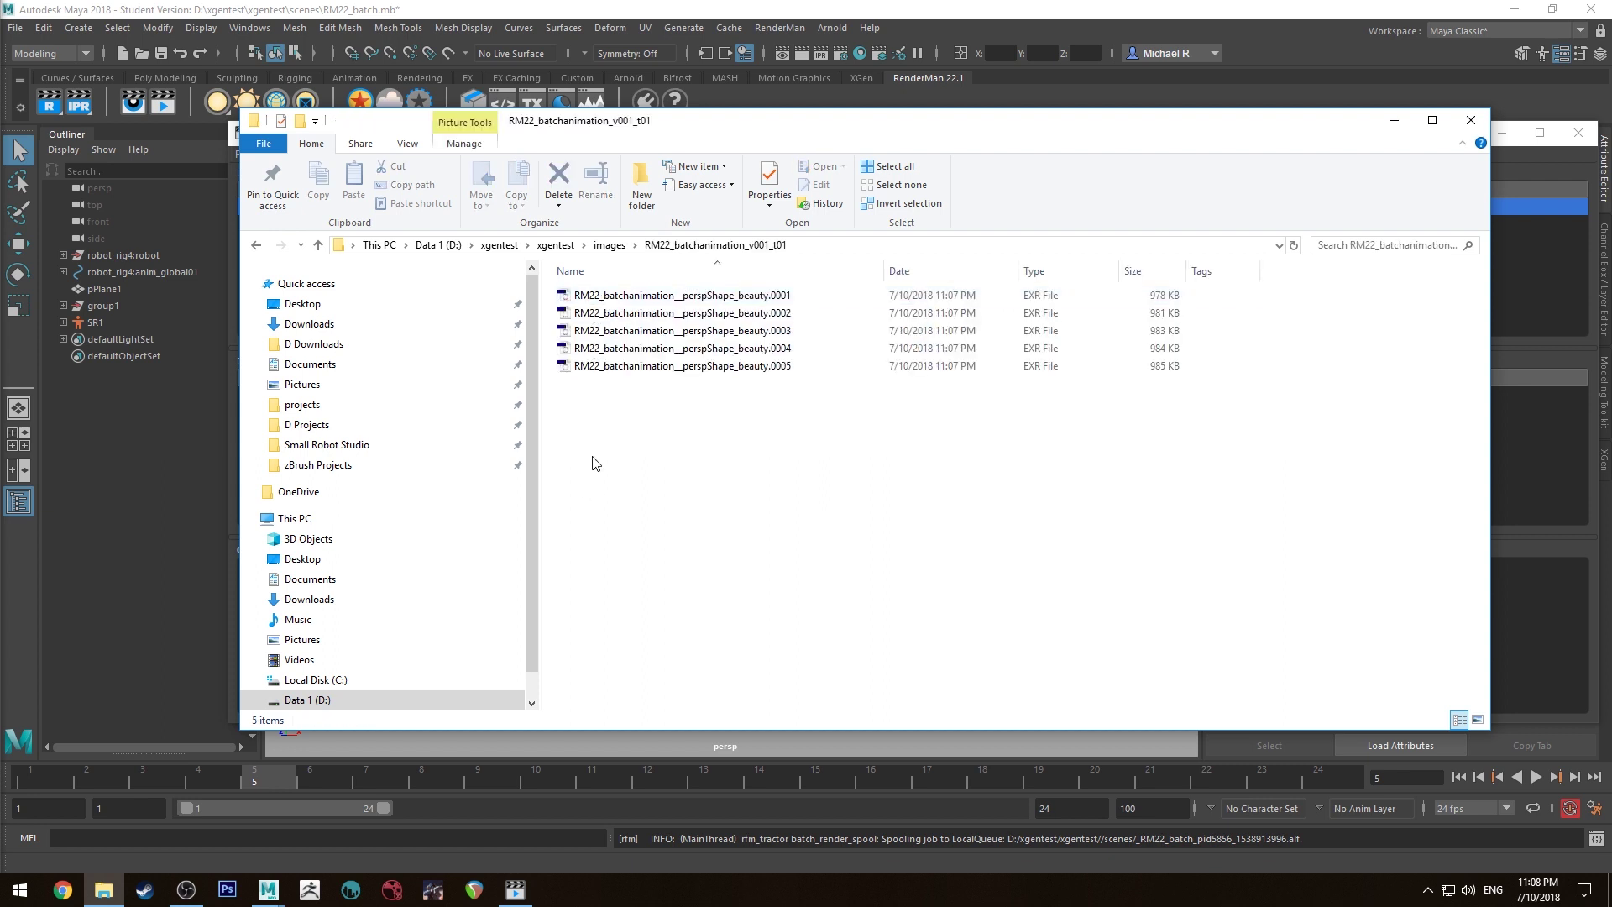
drag(593, 457, 752, 298)
drag(651, 397, 654, 465)
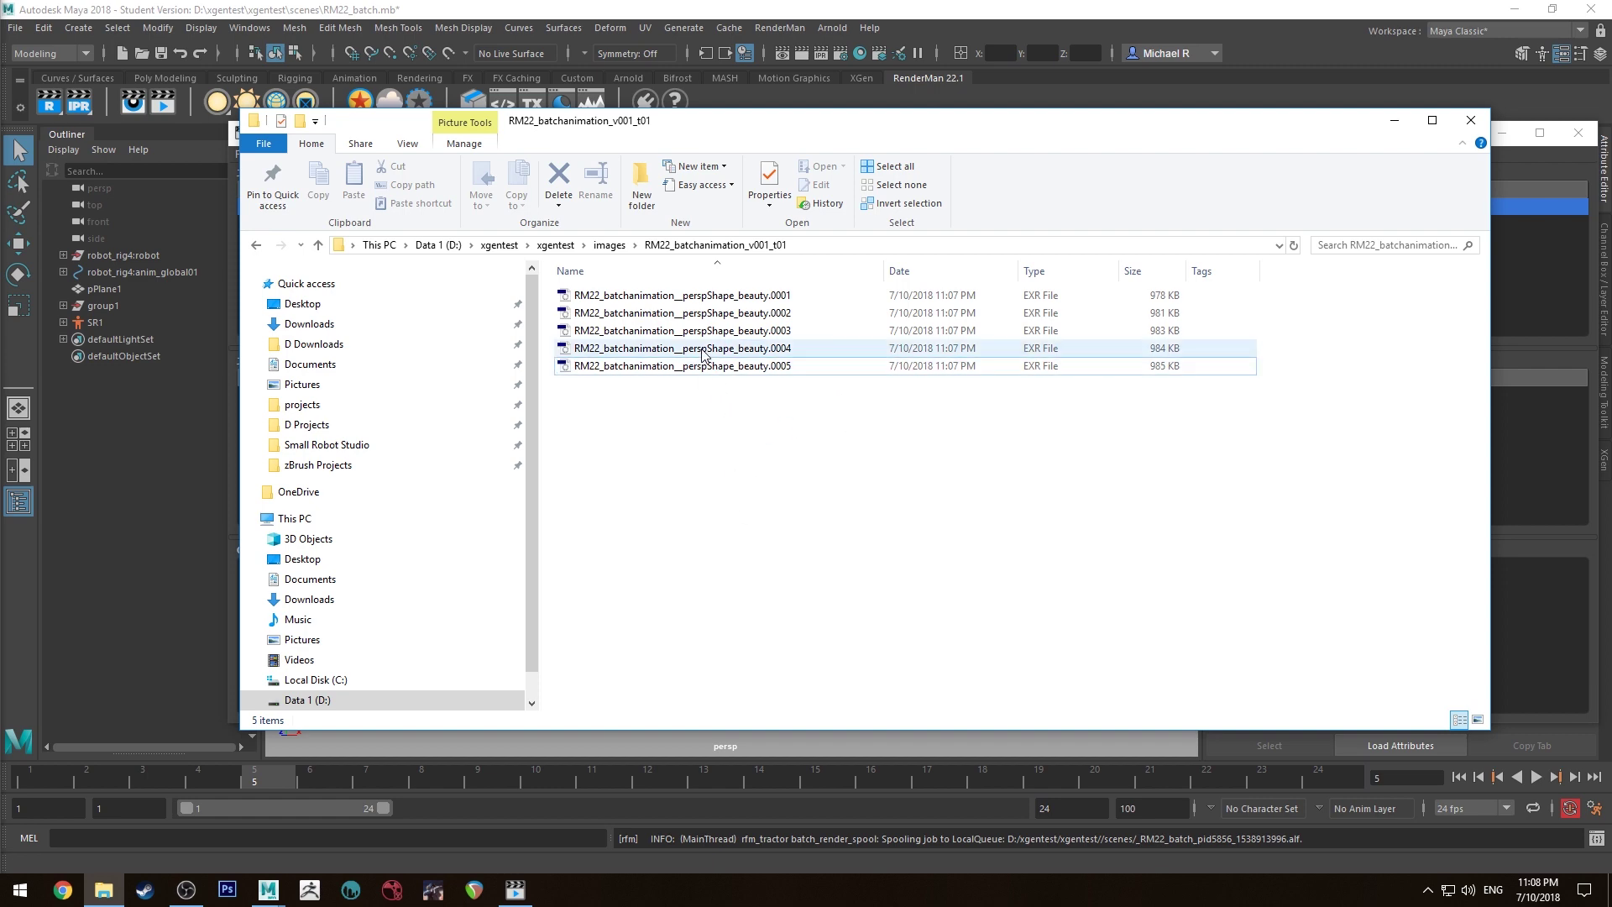
double_click(704, 297)
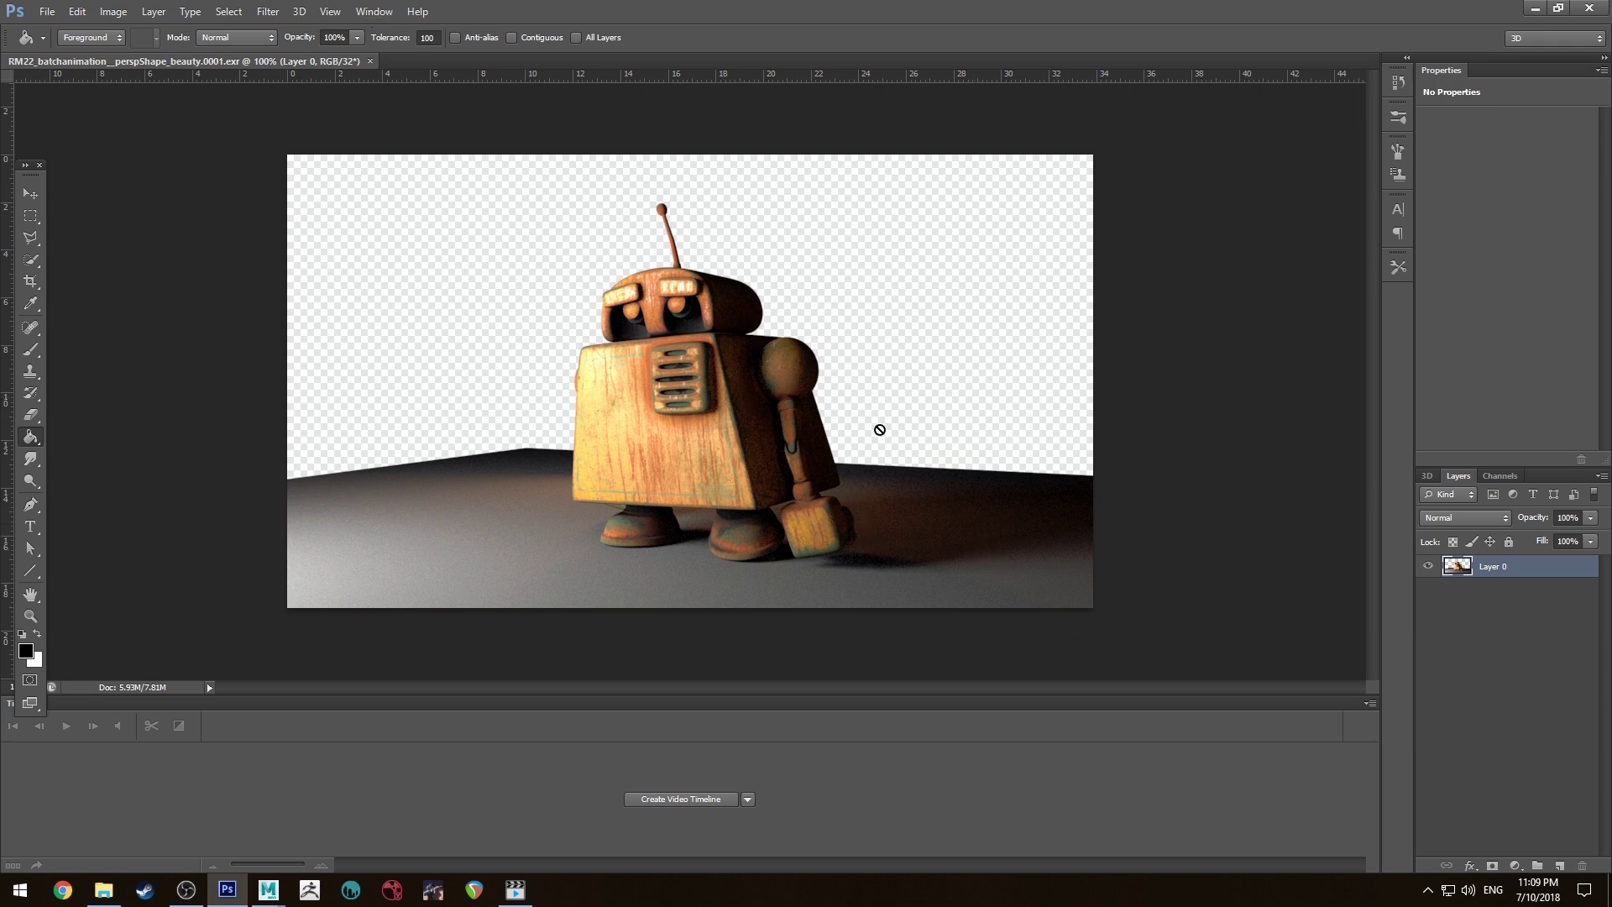
Open beauty.0001 with Image Sequence ticked, accepting a 24 fps frame rate
click(369, 61)
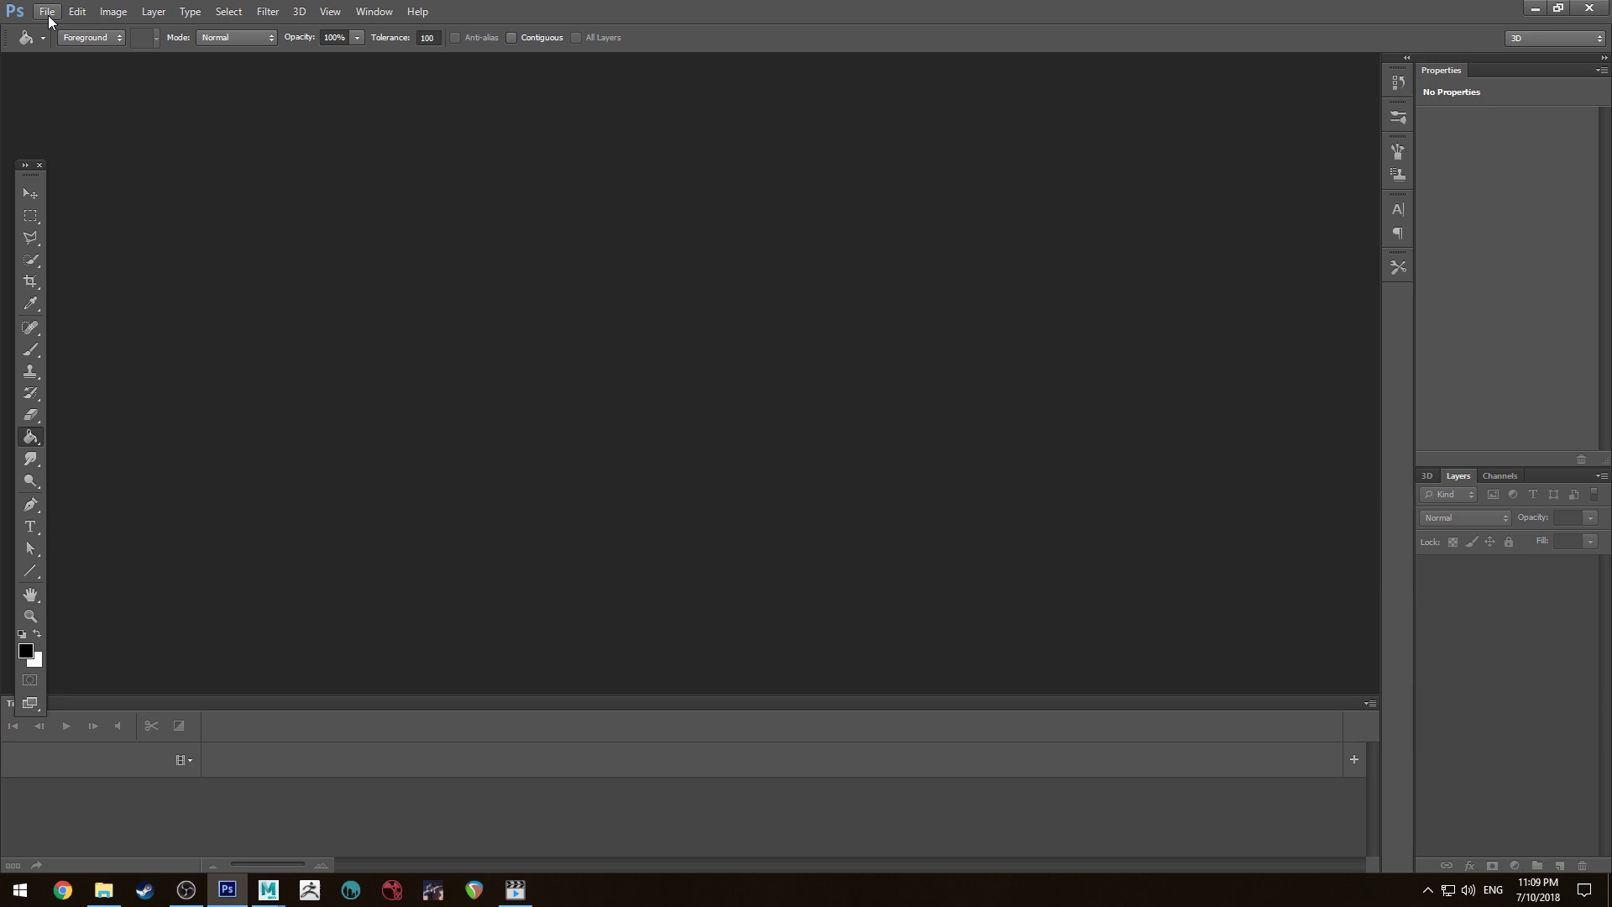
click(47, 12)
click(67, 41)
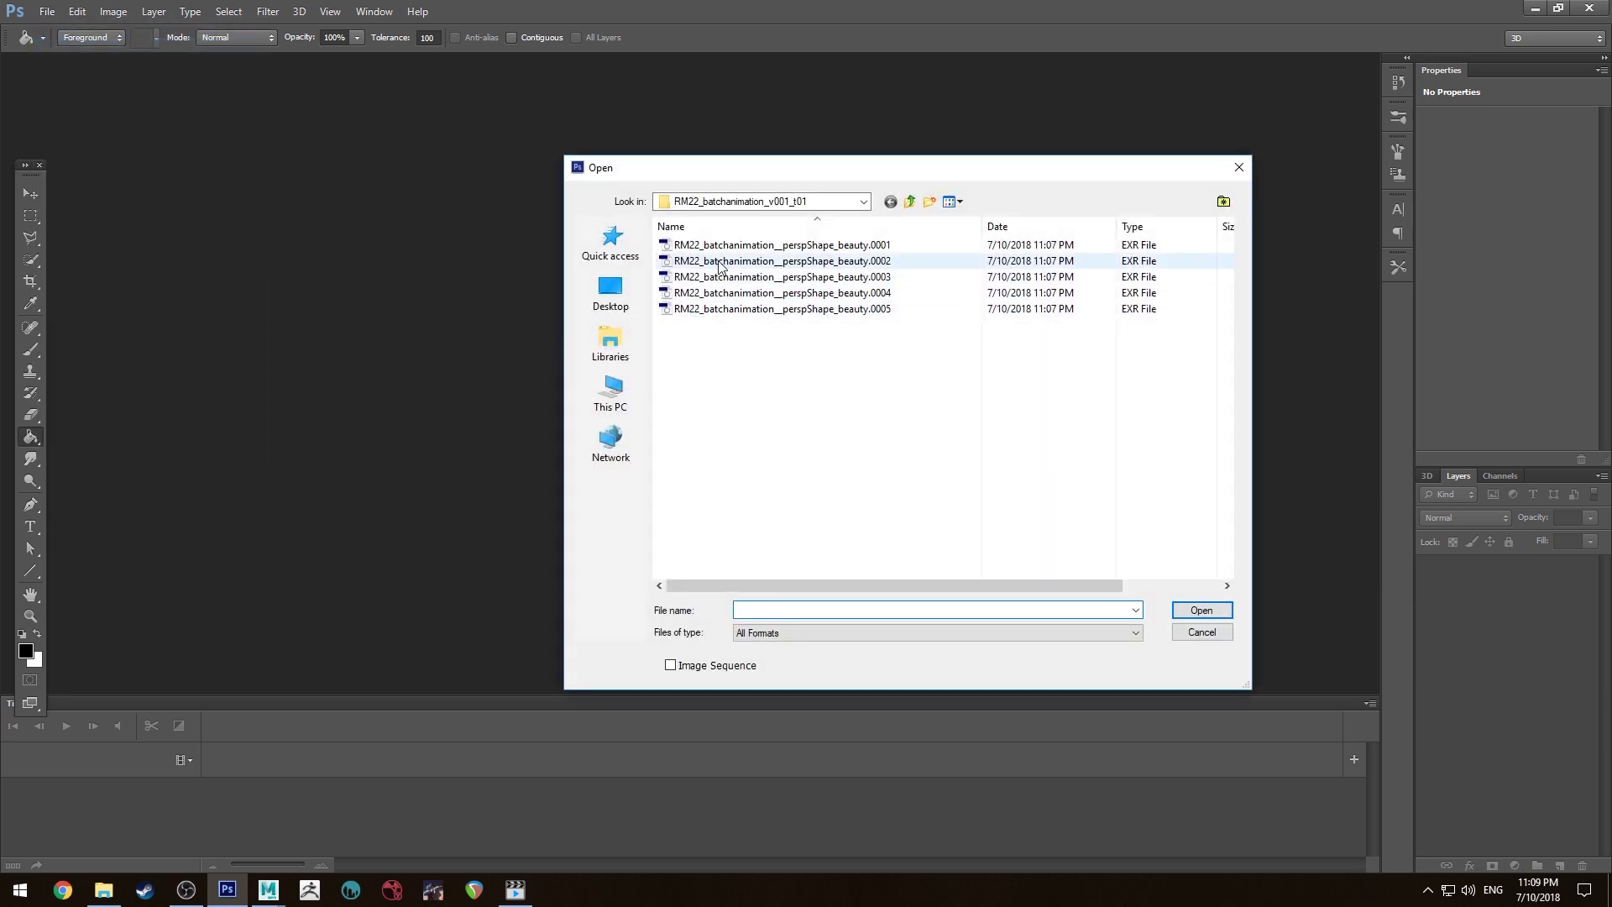
click(739, 245)
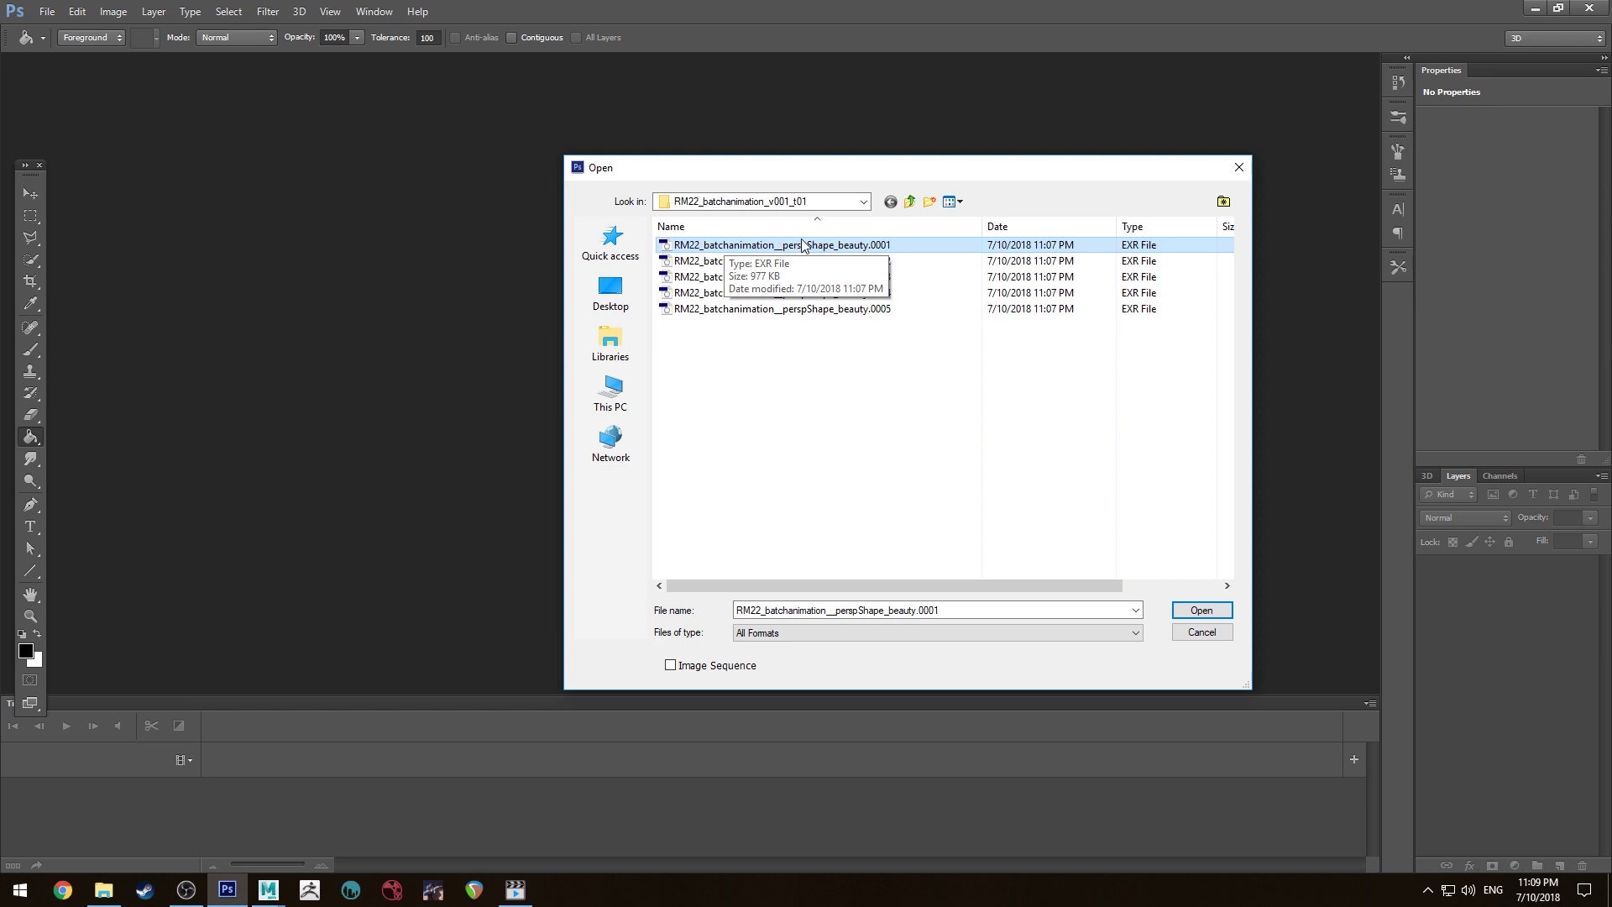
click(709, 667)
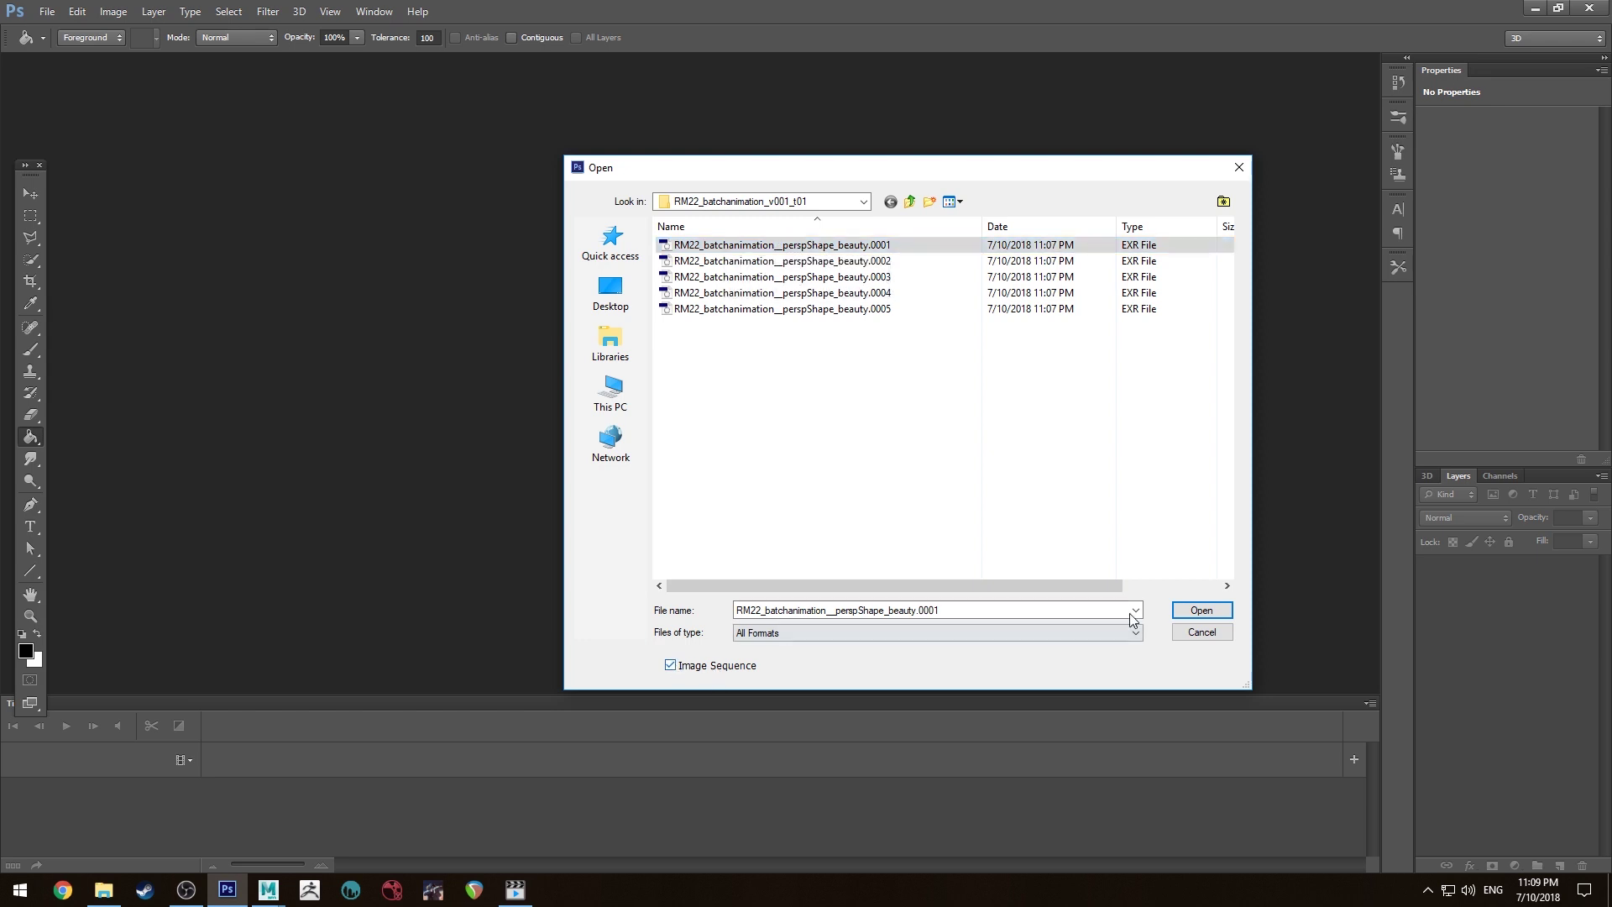
click(1202, 610)
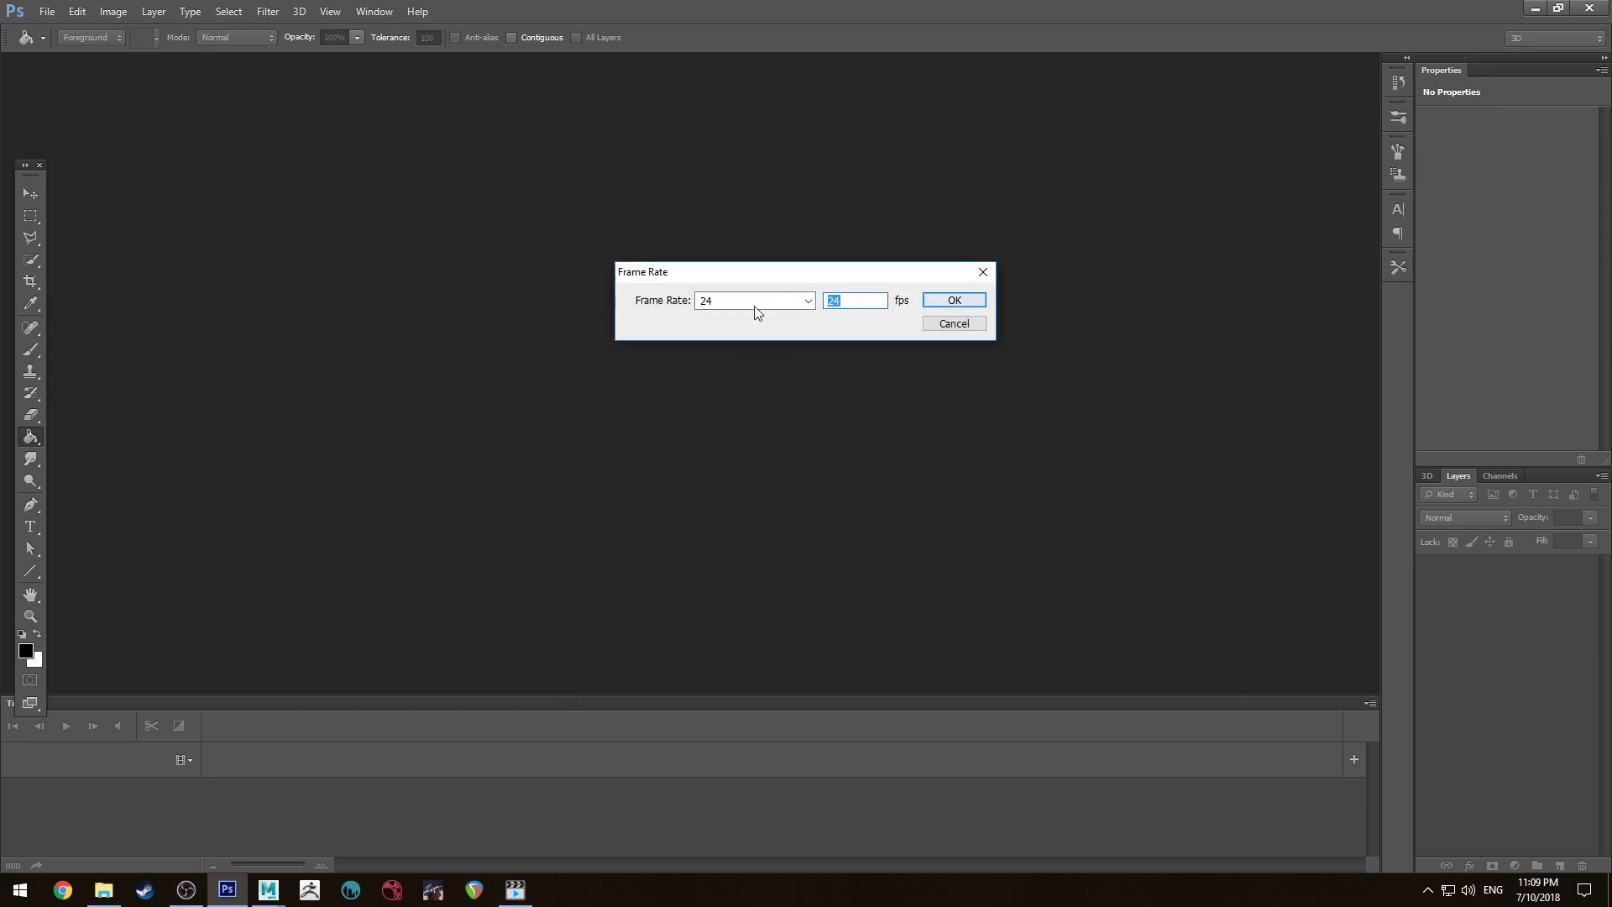
click(955, 301)
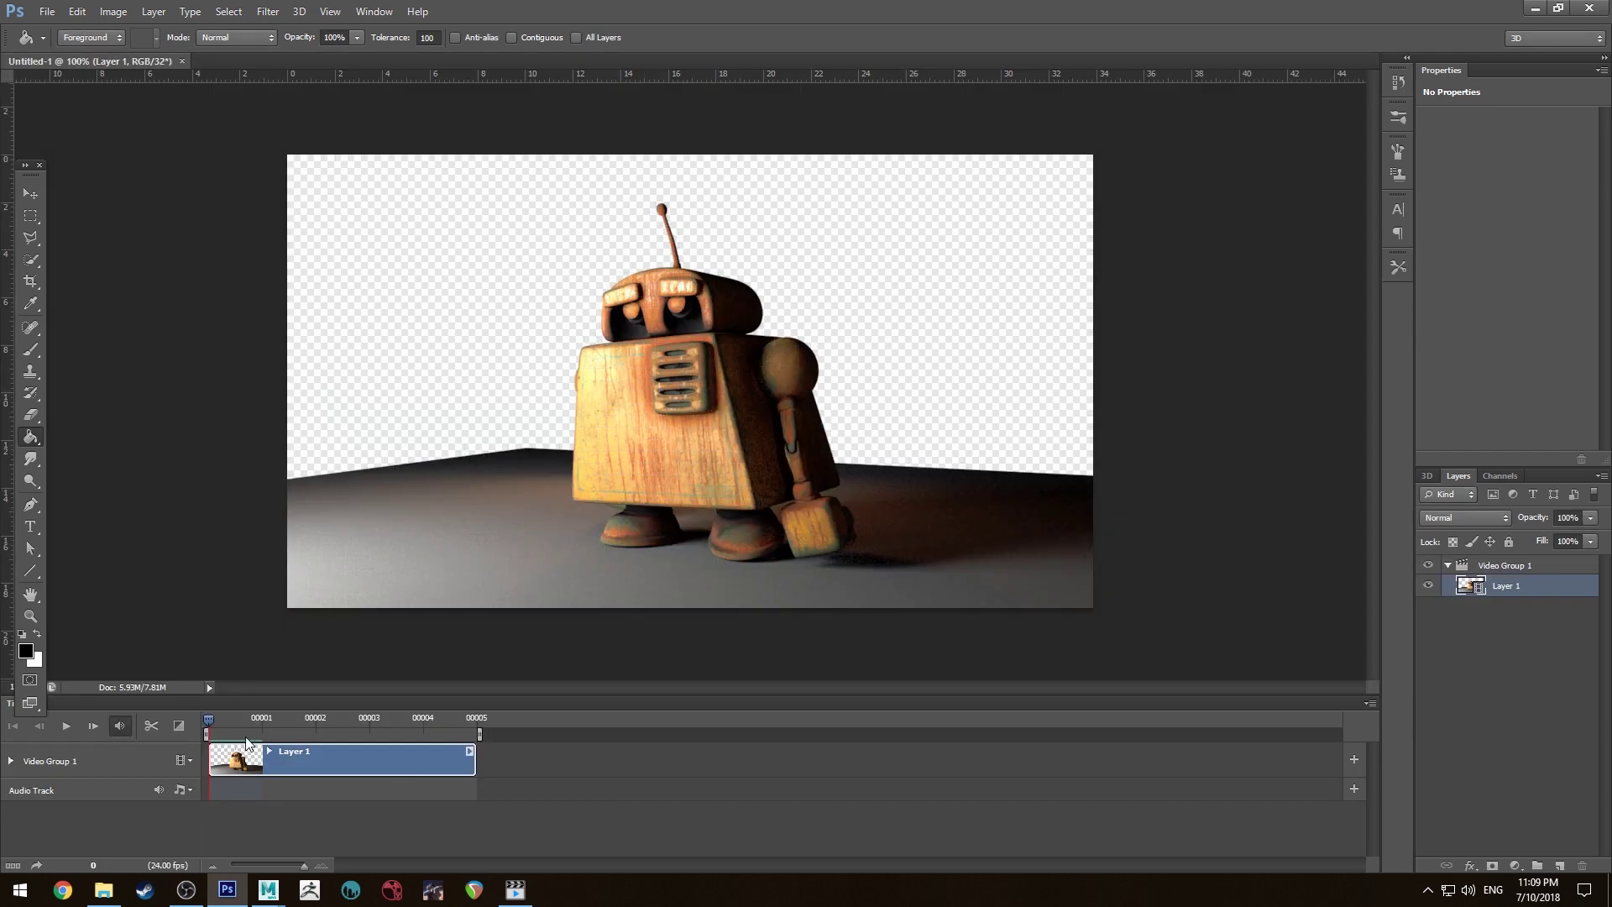
drag(208, 720, 424, 722)
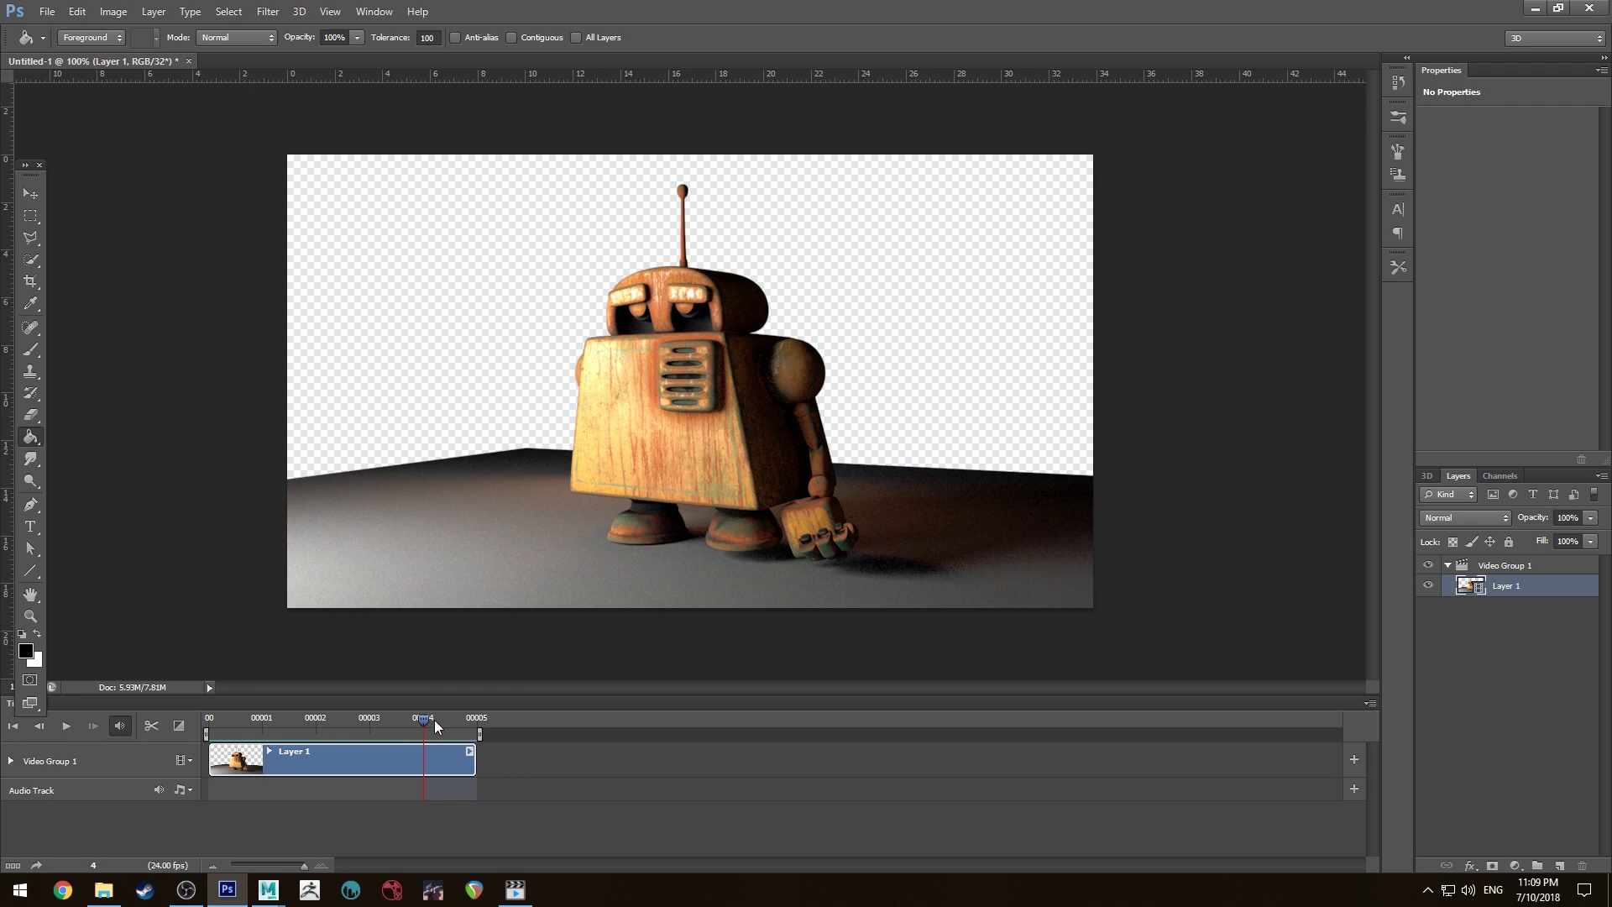
drag(443, 725, 208, 725)
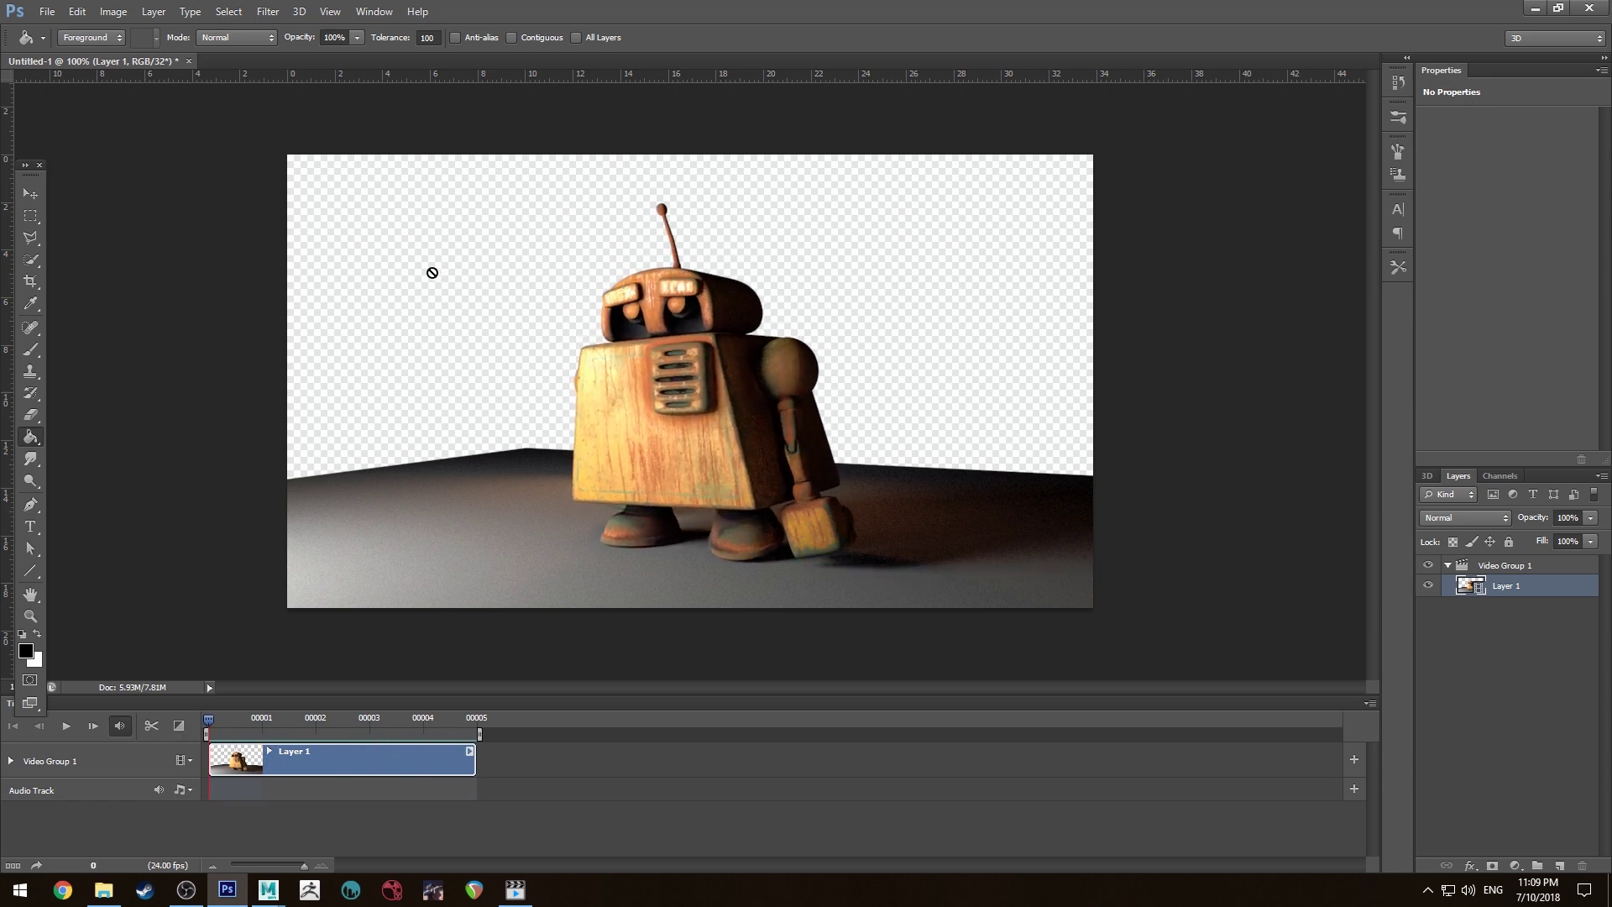